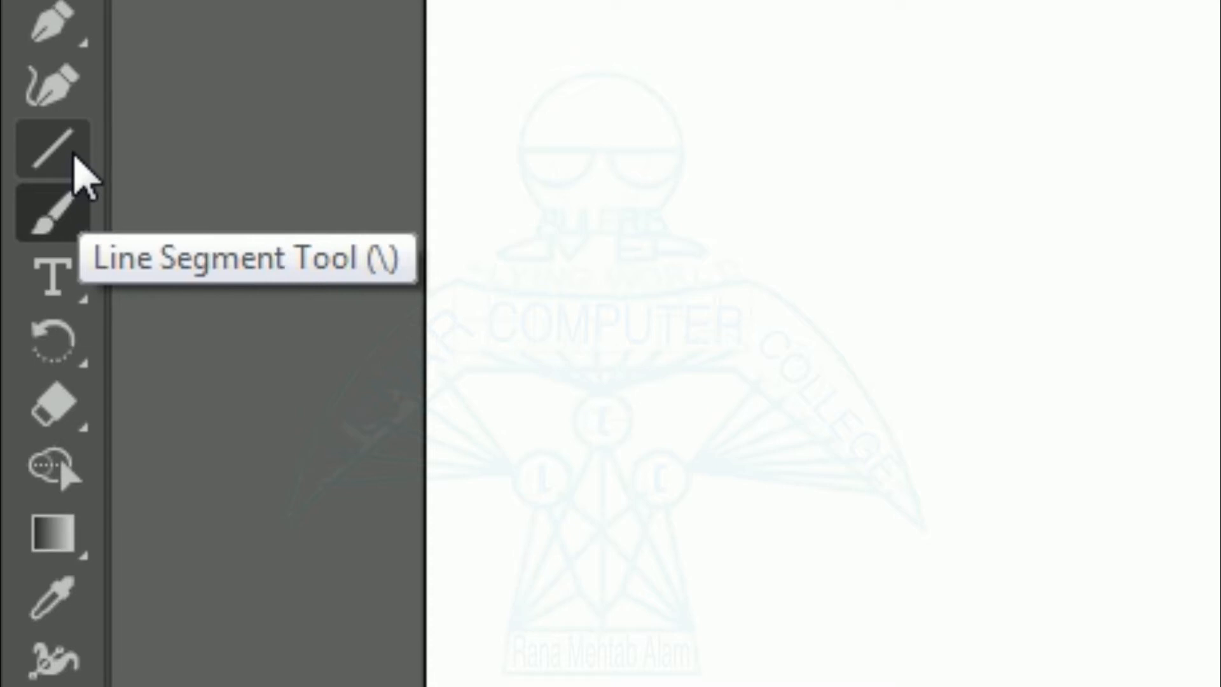
Draw a rectangle in the upper-left part of the artboard with the Rectangle tool.
left_click(74, 150)
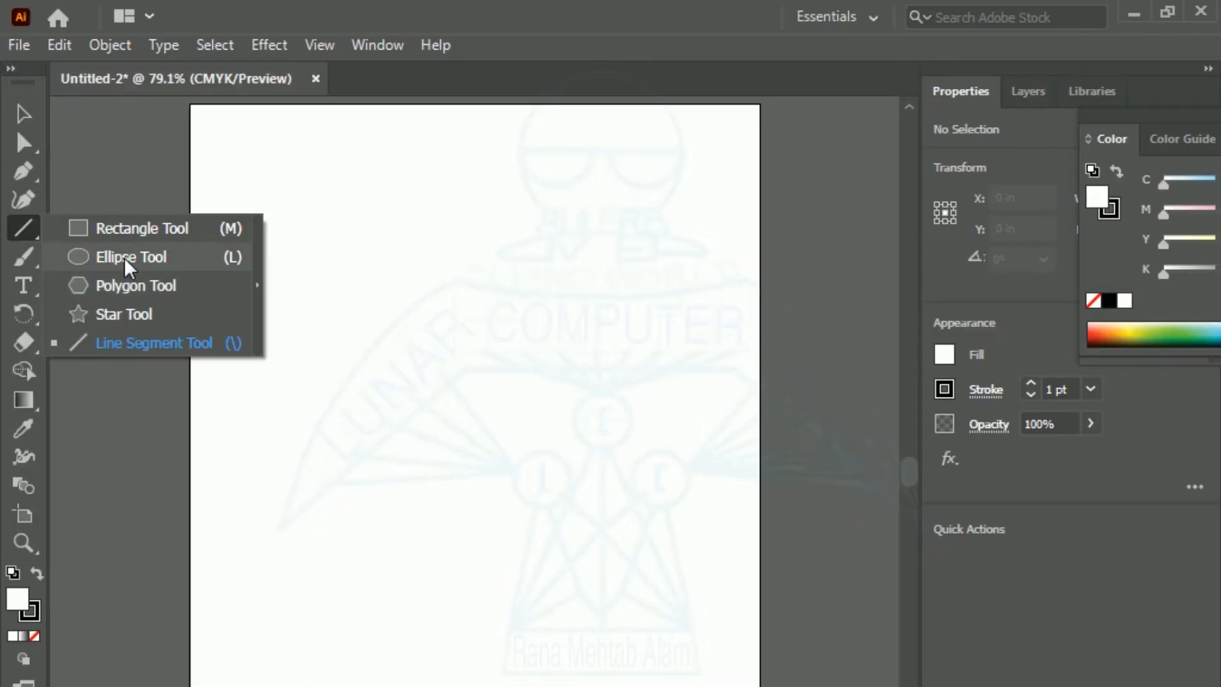
left_click(104, 228)
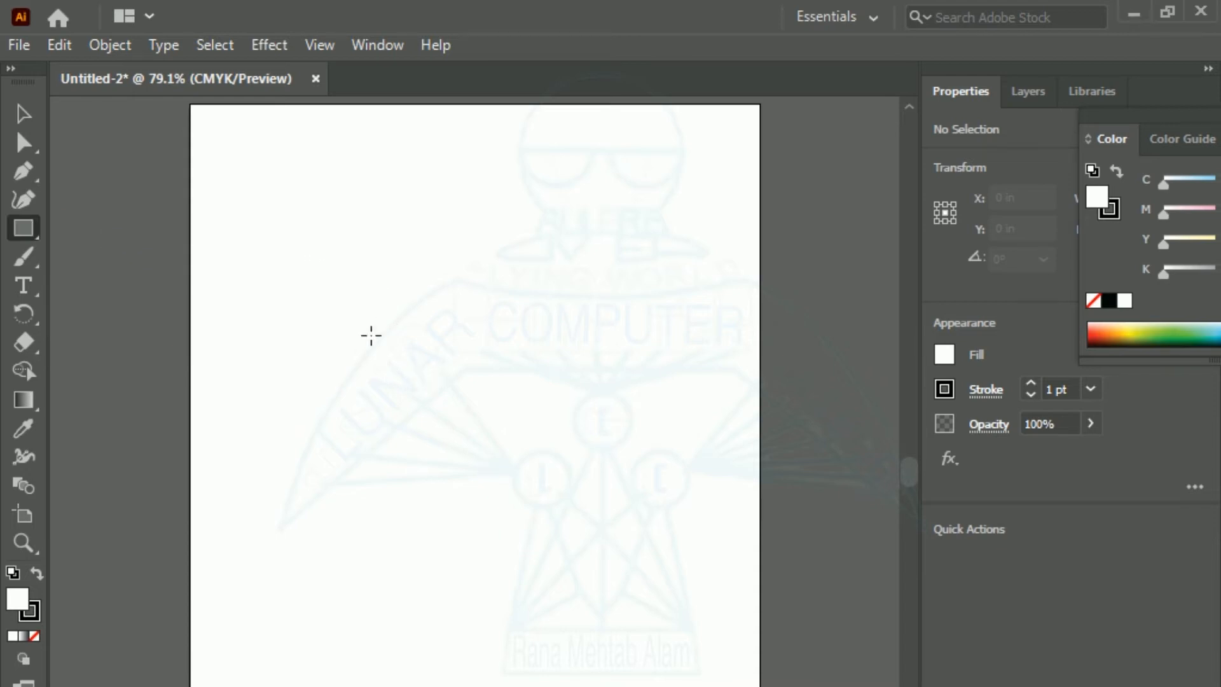
left_click_drag(289, 248, 447, 387)
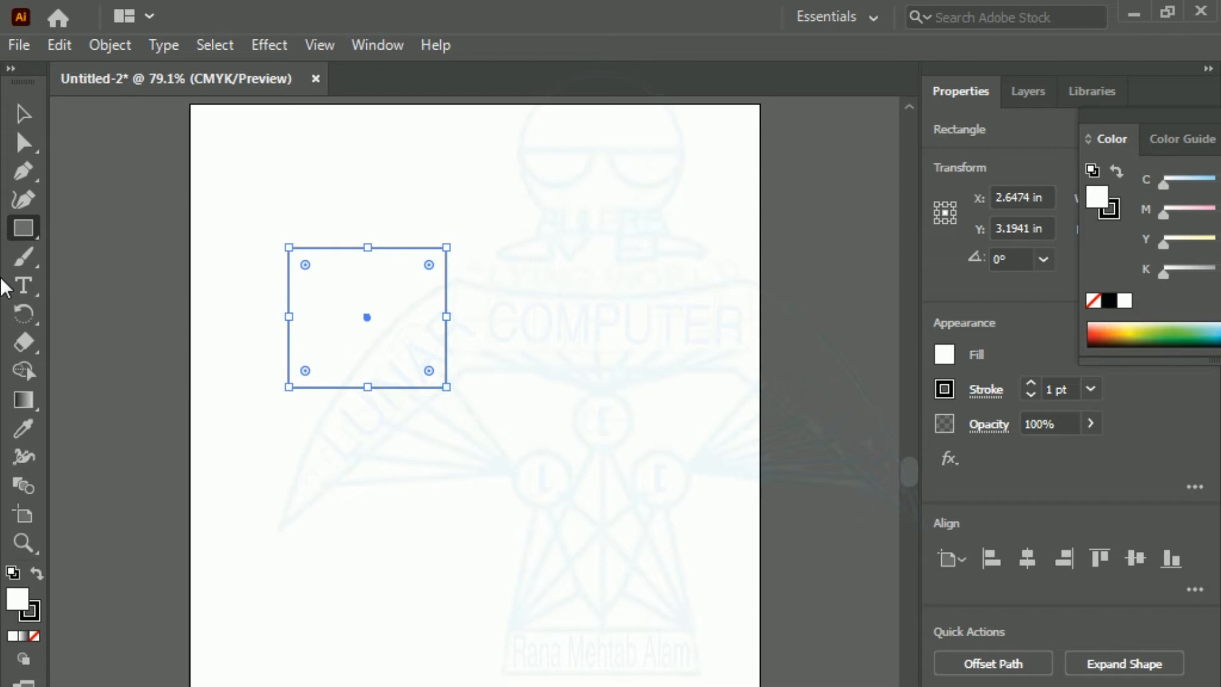
Draw an ellipse overlapping the lower-right corner of the rectangle, and deselect it.
left_click_drag(36, 235, 114, 257)
left_click_drag(337, 351, 476, 440)
left_click(24, 113)
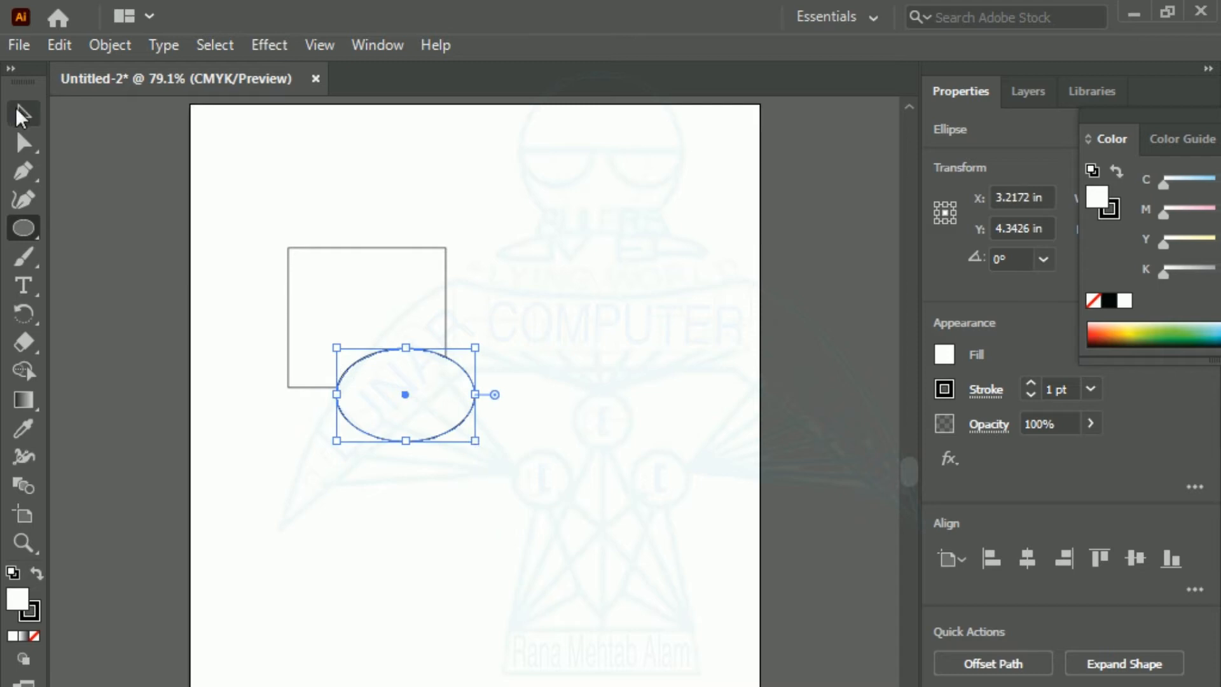
left_click(282, 167)
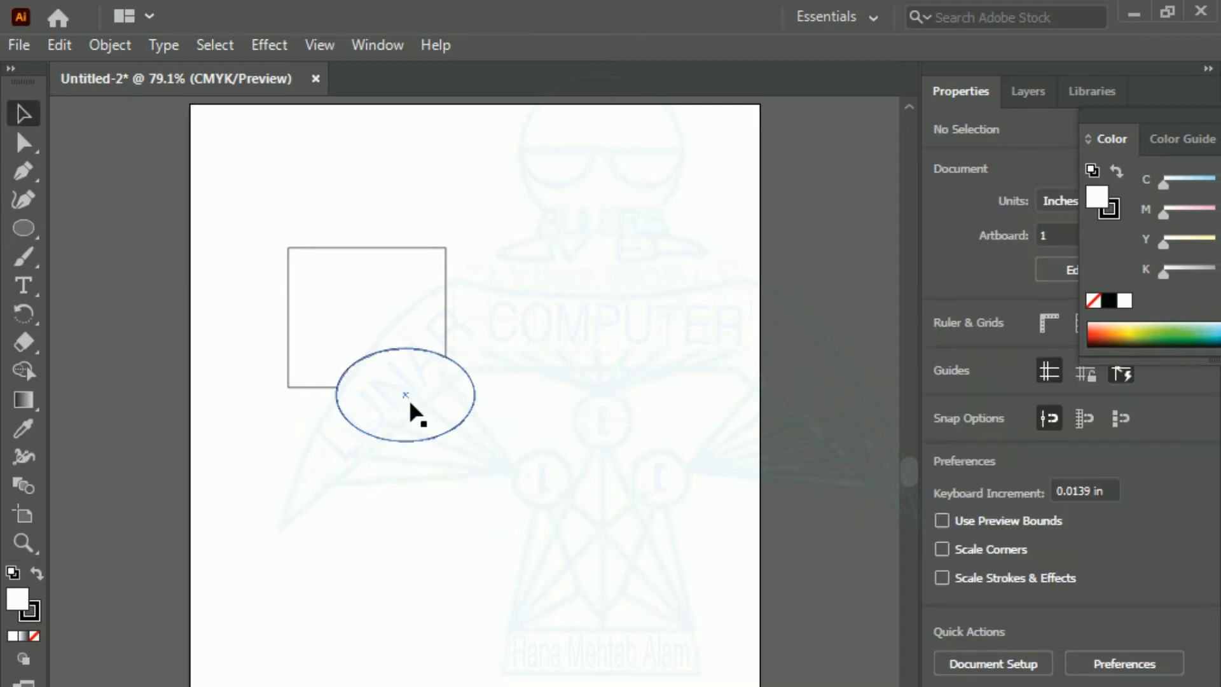
Shrink the ellipse slightly and reposition it over the rectangle's lower-right corner, at about X 3.51 in, Y 4.06 in.
left_click_drag(406, 395, 412, 389)
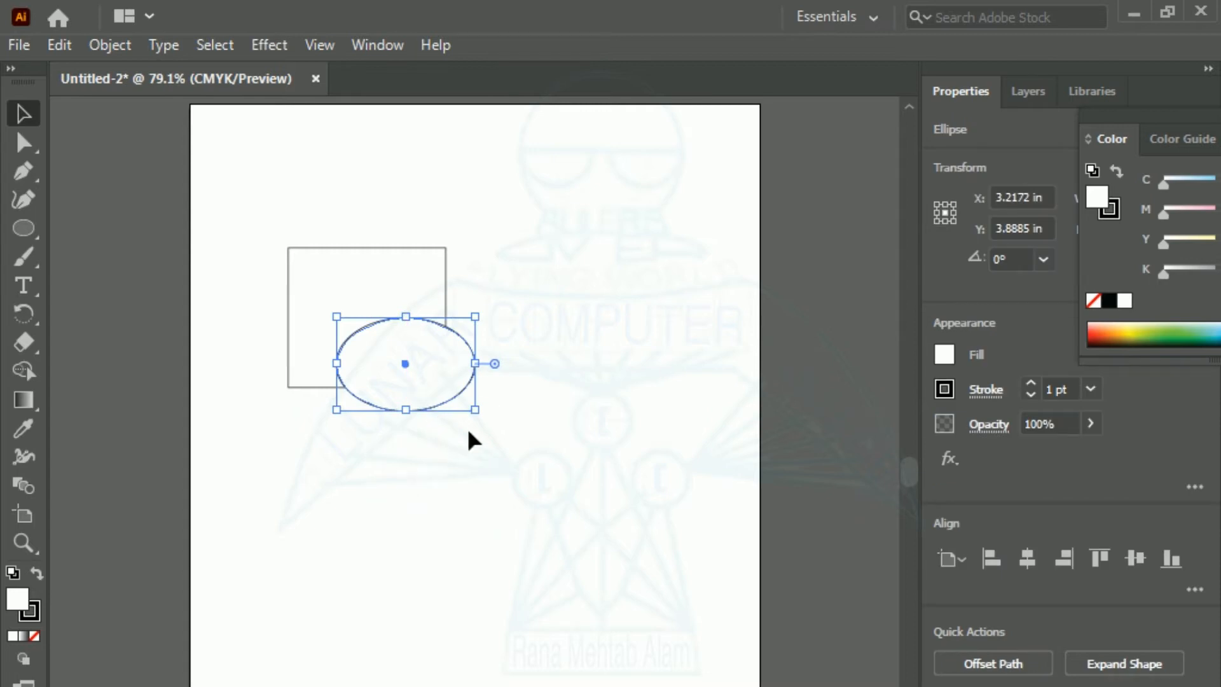
left_click_drag(477, 410, 453, 399)
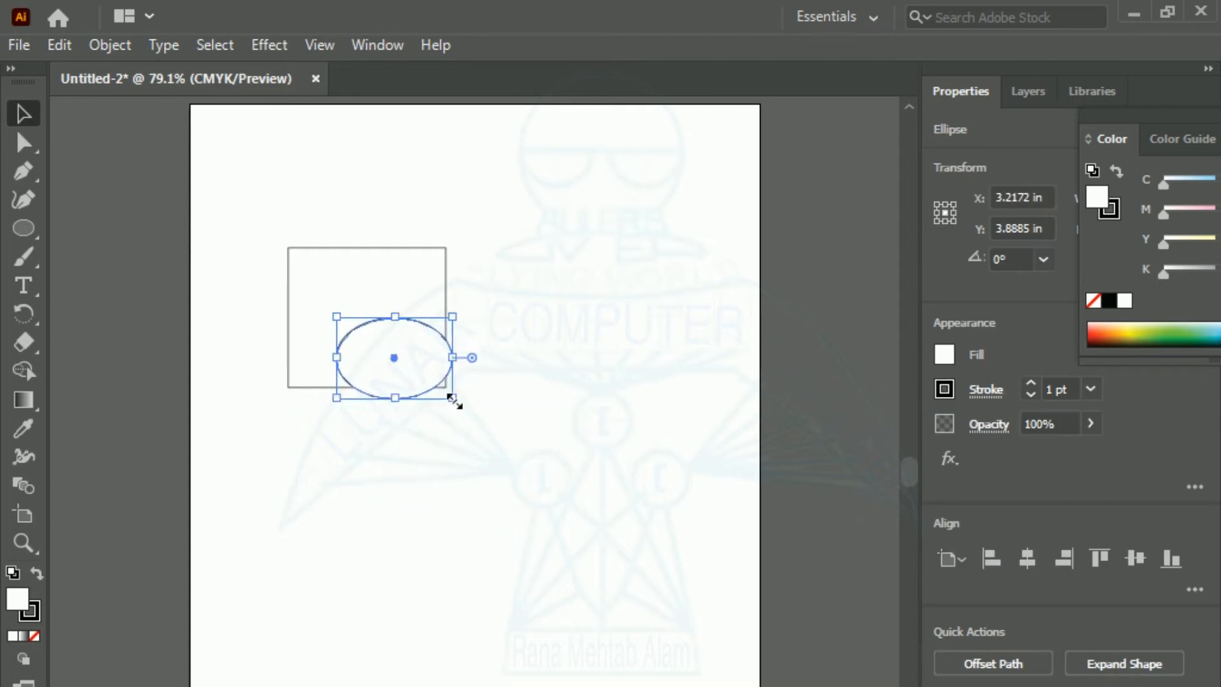
left_click(339, 375)
left_click(388, 383, "shift")
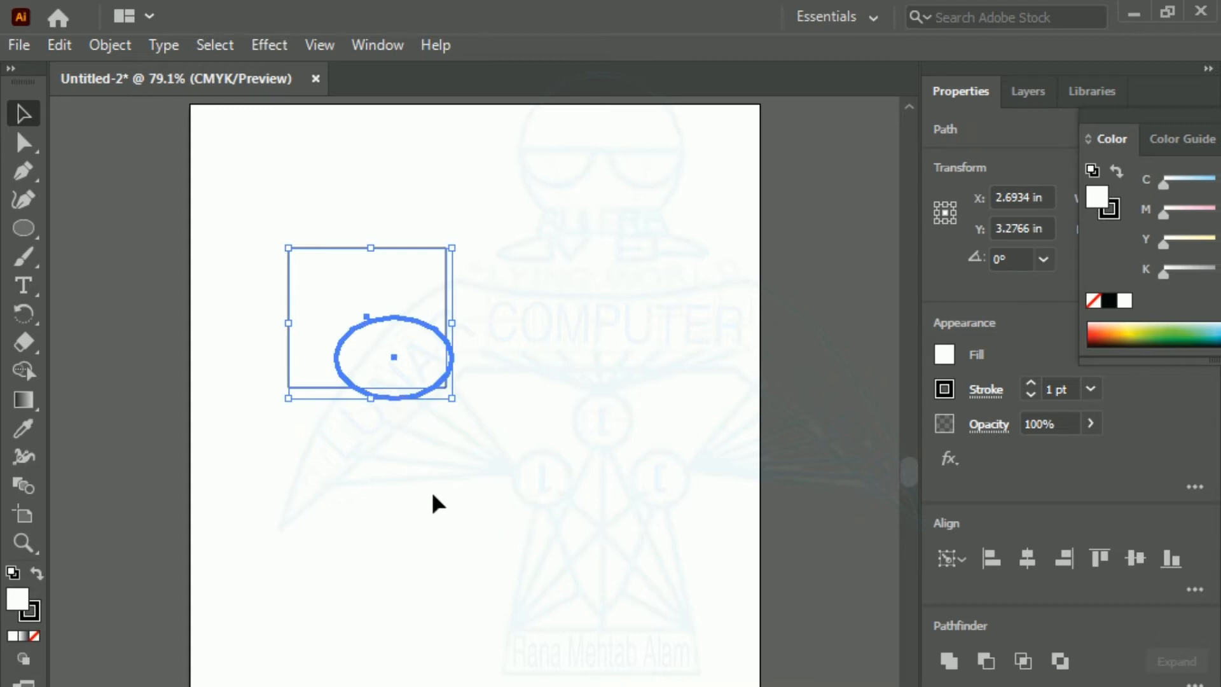
left_click(431, 494)
left_click_drag(388, 354, 415, 364)
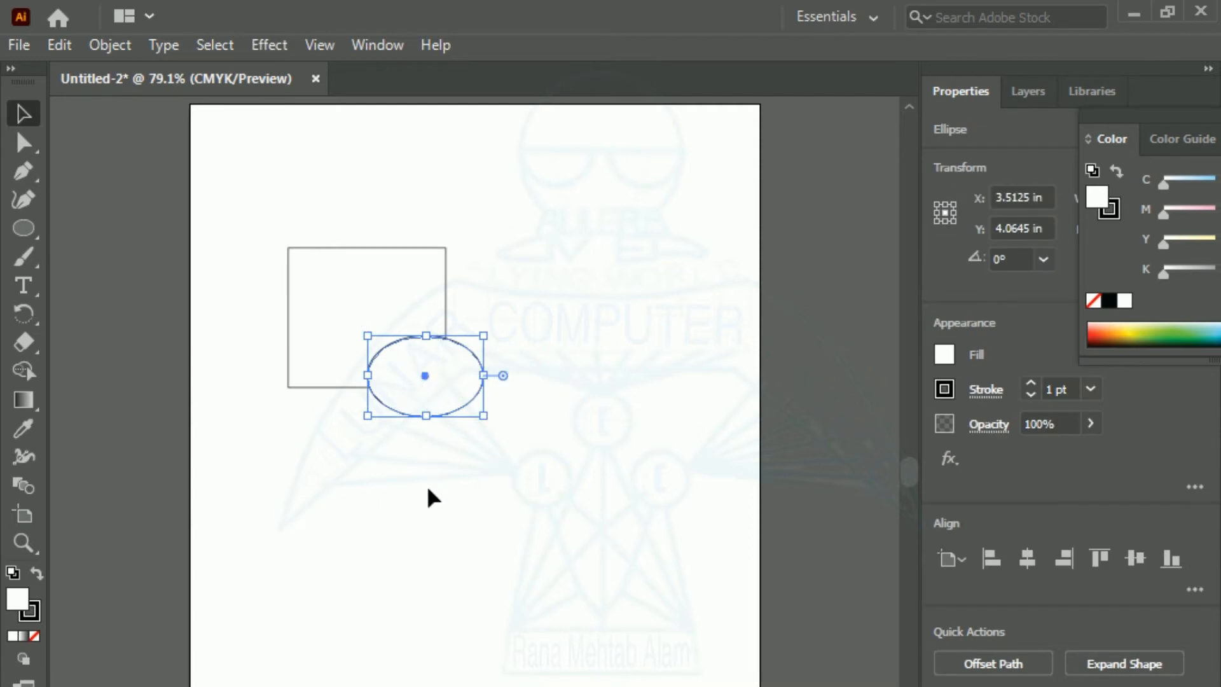
Select the rectangle and ellipse and merge them into one outline with the Shape Builder tool.
left_click_drag(261, 239, 606, 503)
left_click(538, 519)
left_click_drag(223, 192, 550, 520)
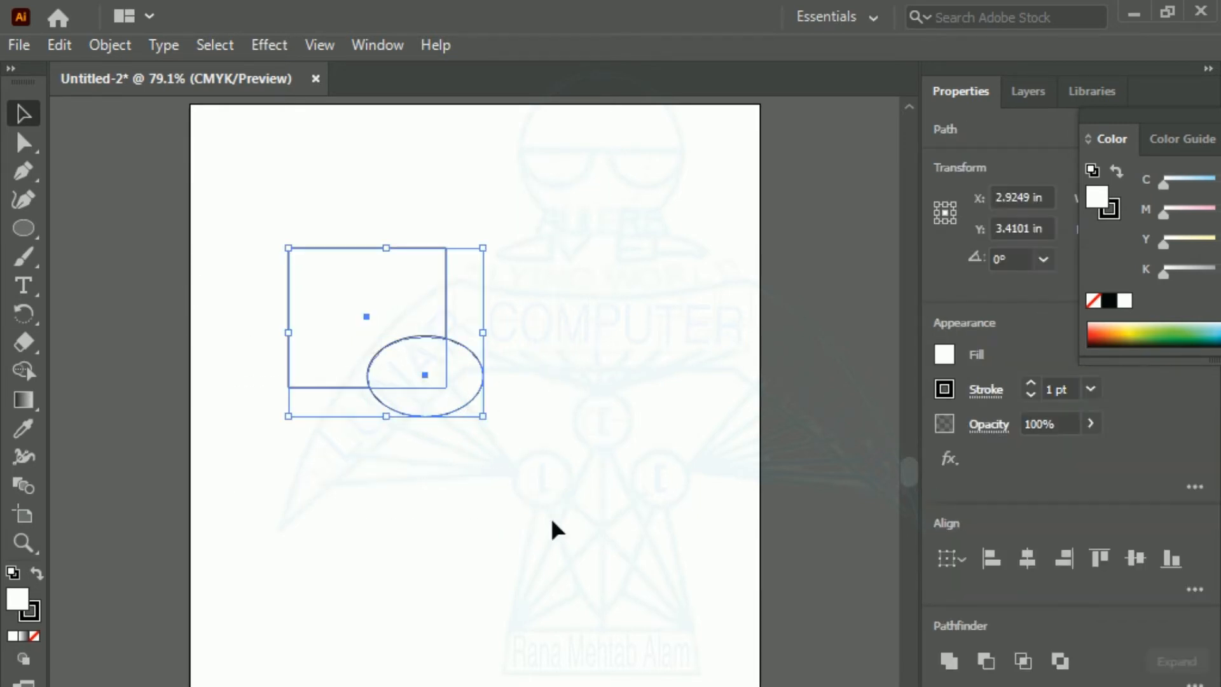
left_click(24, 370)
mouse_move(312, 274)
left_mouse_down()
mouse_move(413, 346)
mouse_move(451, 400)
left_mouse_up()
left_click(23, 113)
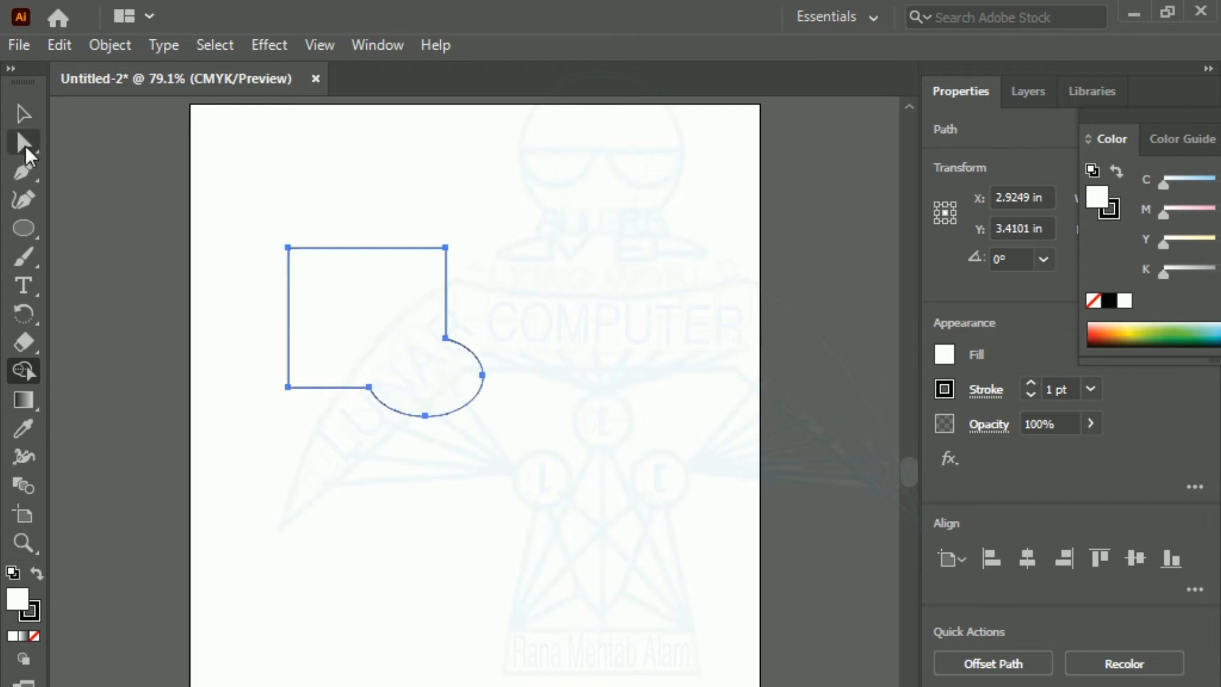
left_click(415, 540)
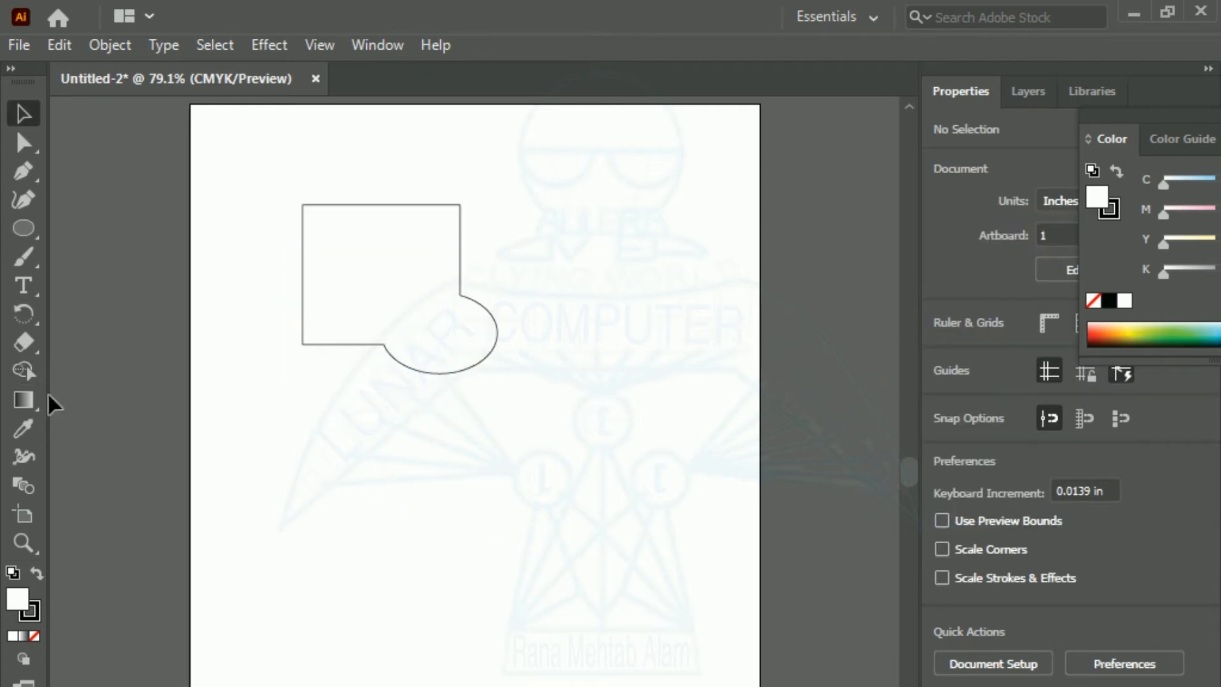
Draw a small circle below the merged shape with the Ellipse tool.
left_click(23, 227)
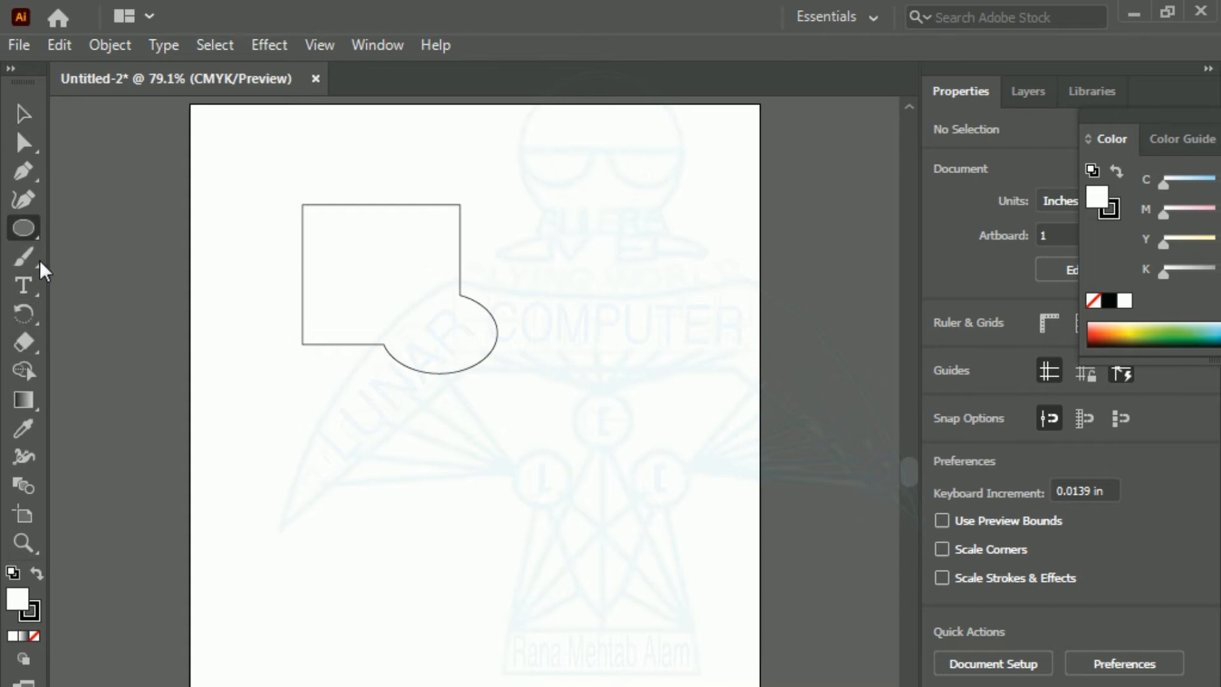
left_click_drag(327, 453, 426, 556)
left_click_drag(327, 452, 373, 503)
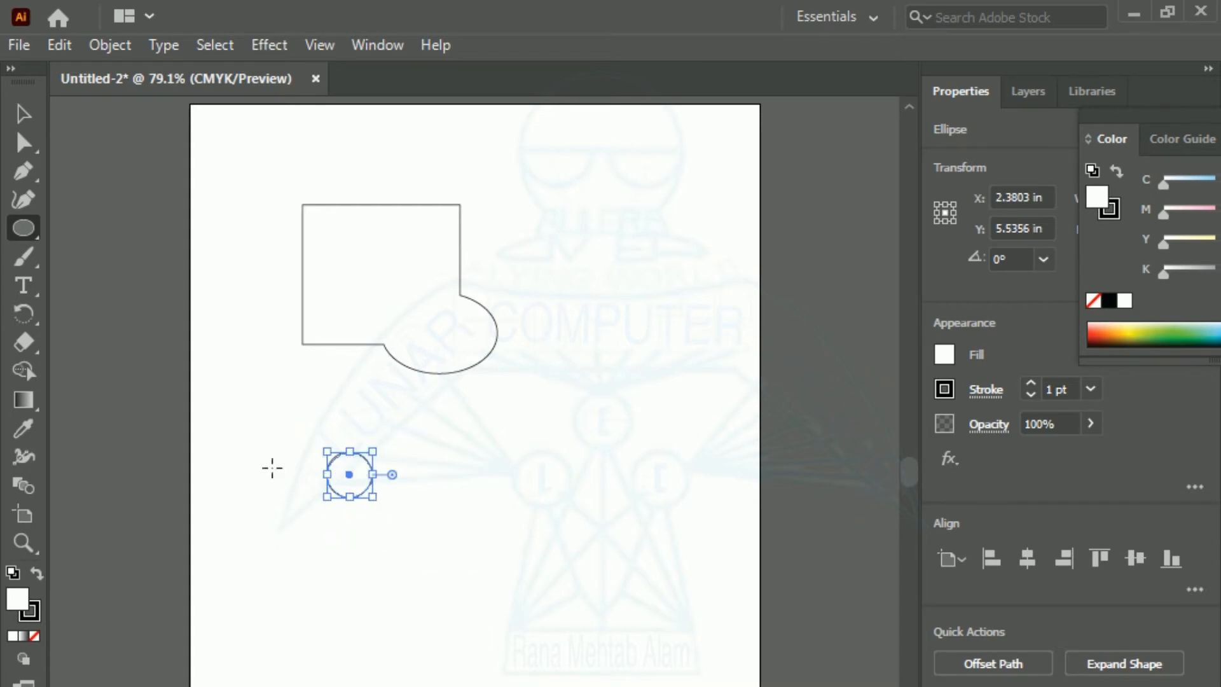
Duplicate the small circle about 0.68 in horizontally to its right so the two circles touch.
left_click(24, 114)
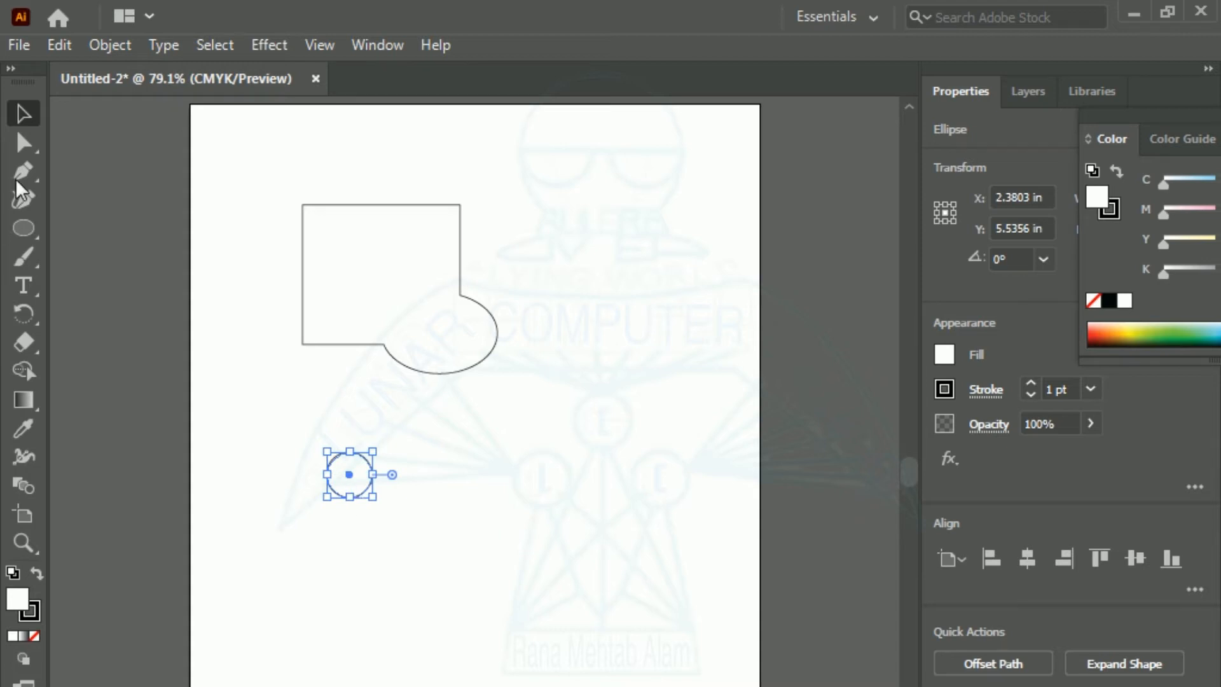
left_click_drag(352, 495, 398, 495)
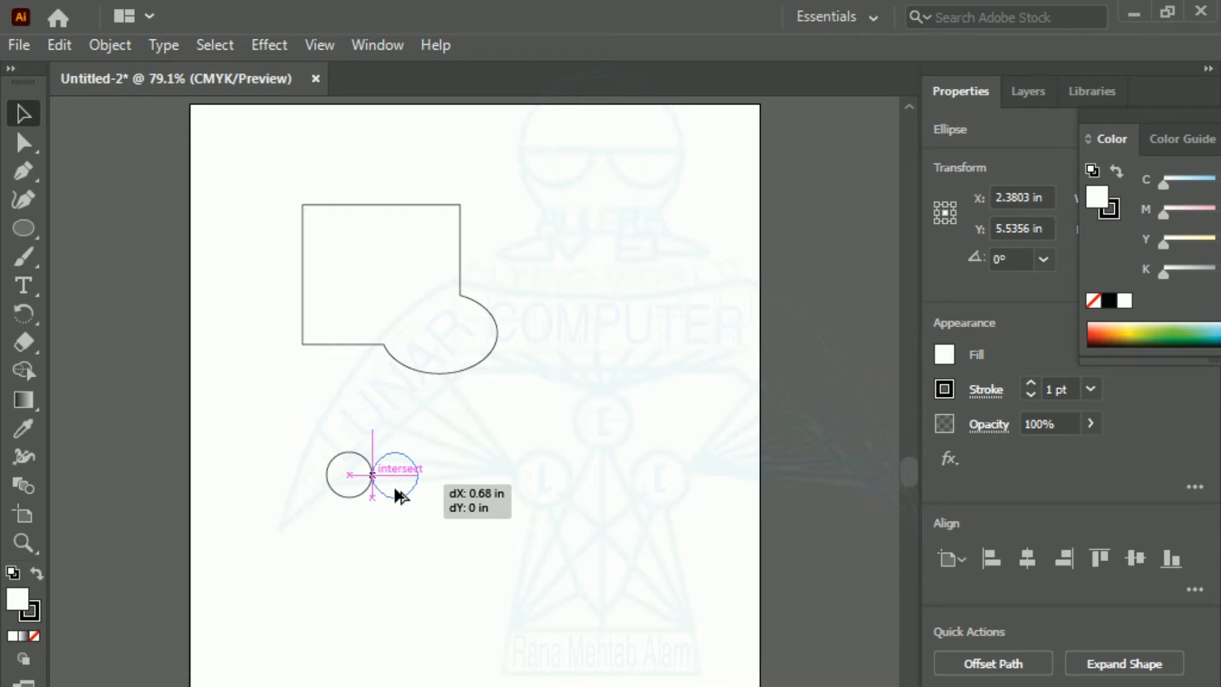
left_click_drag(398, 495, 399, 494)
left_click(320, 564)
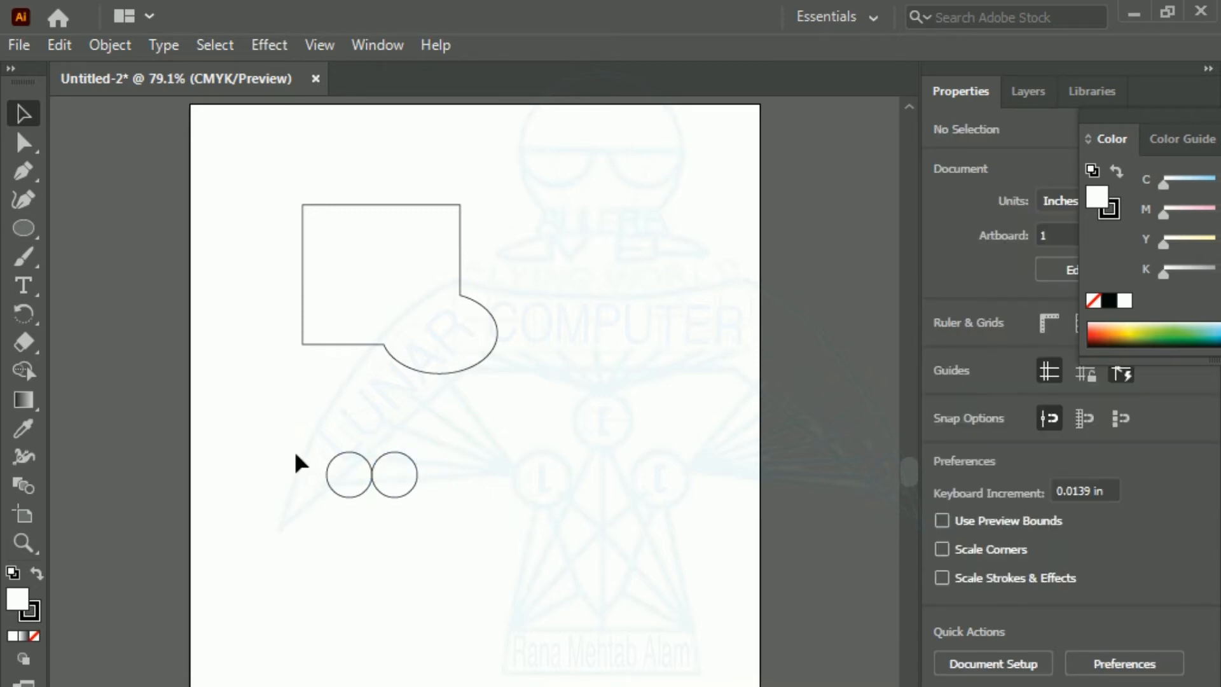
Duplicate the pair of circles directly below itself to form a touching two-by-two arrangement.
left_click_drag(277, 416, 551, 584)
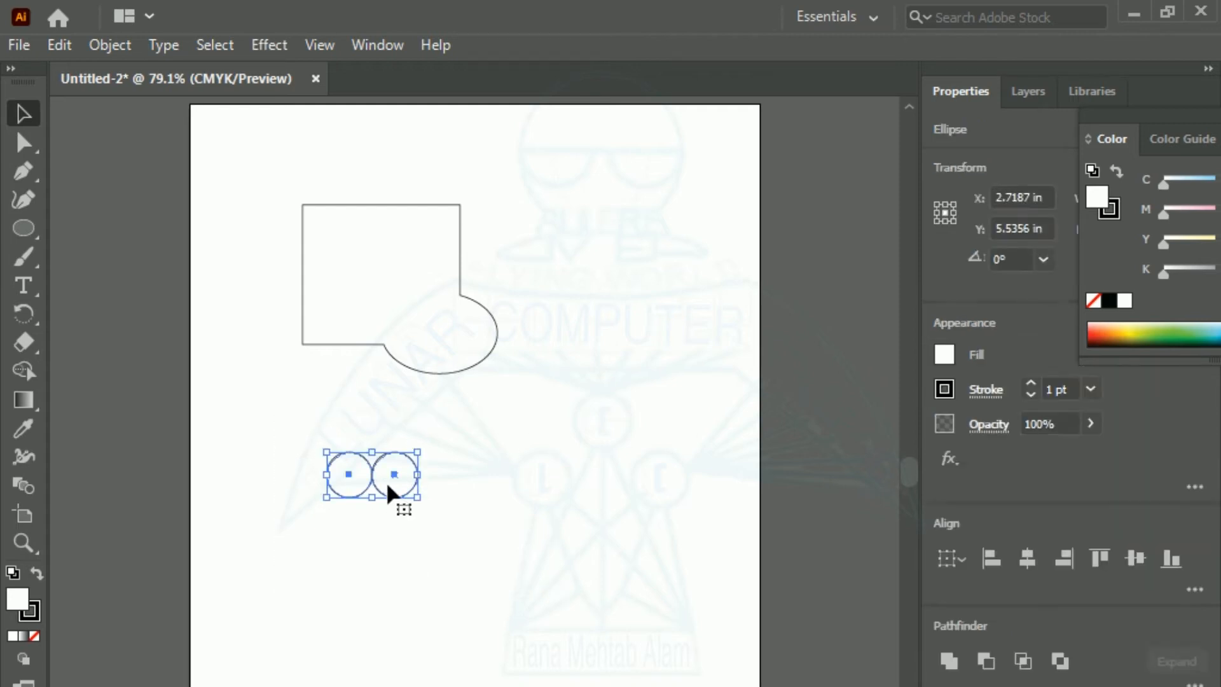
left_click_drag(387, 485, 390, 531)
left_click(380, 622)
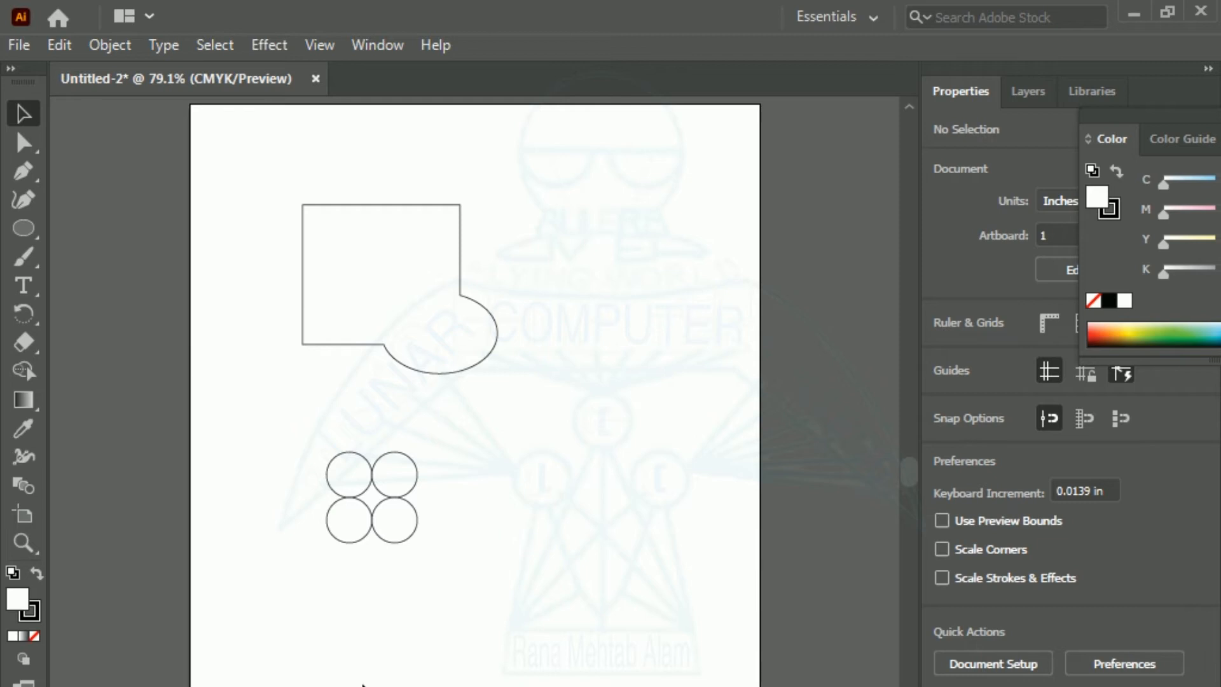
Select all four circles and move them together to about X 4.0 in, Y 7.14 in.
left_click_drag(260, 422, 500, 615)
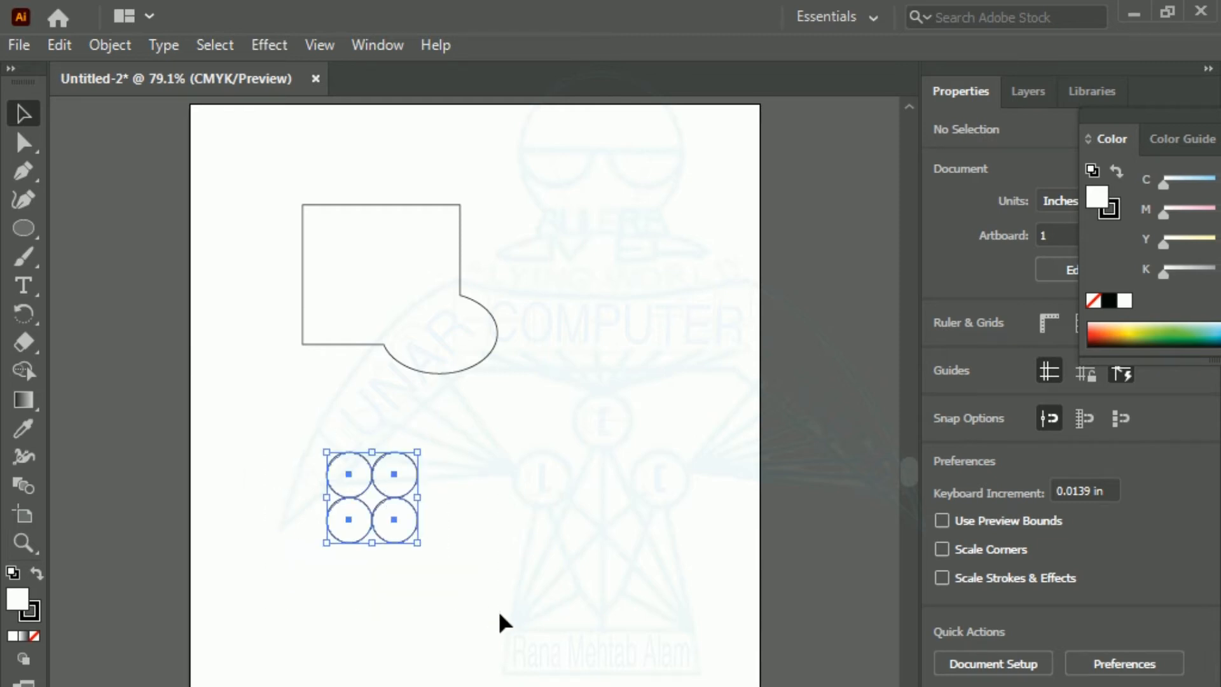
key("alt")
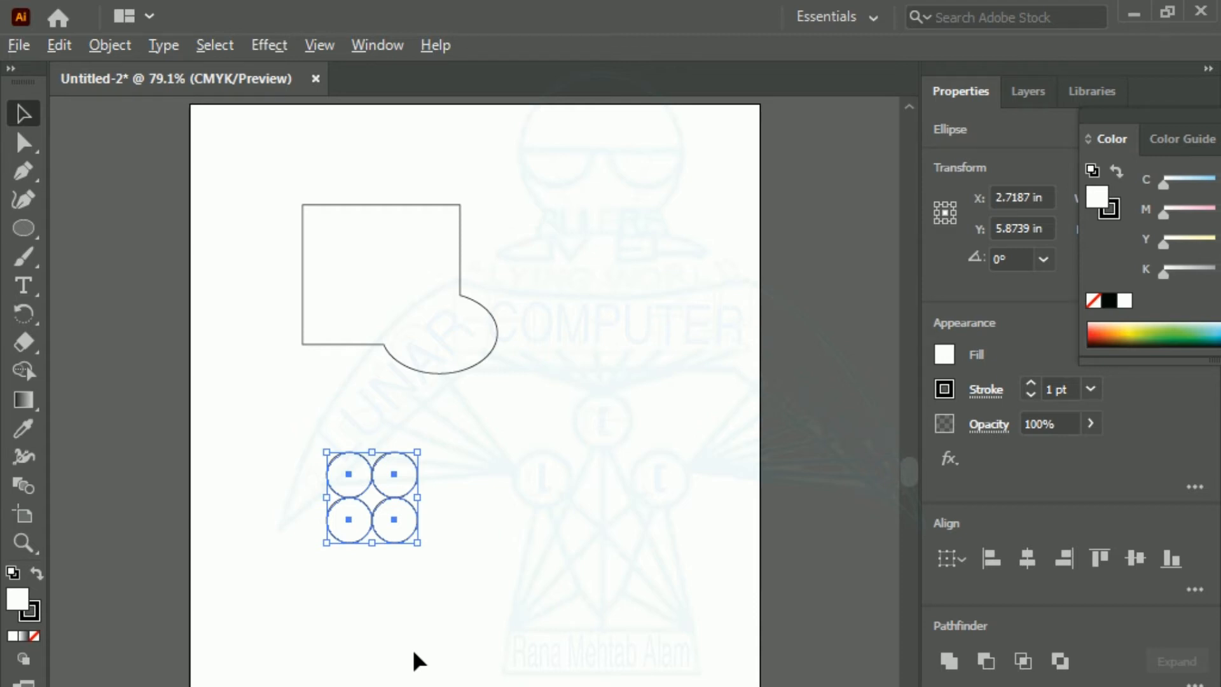
scroll(413, 654, "up", 3)
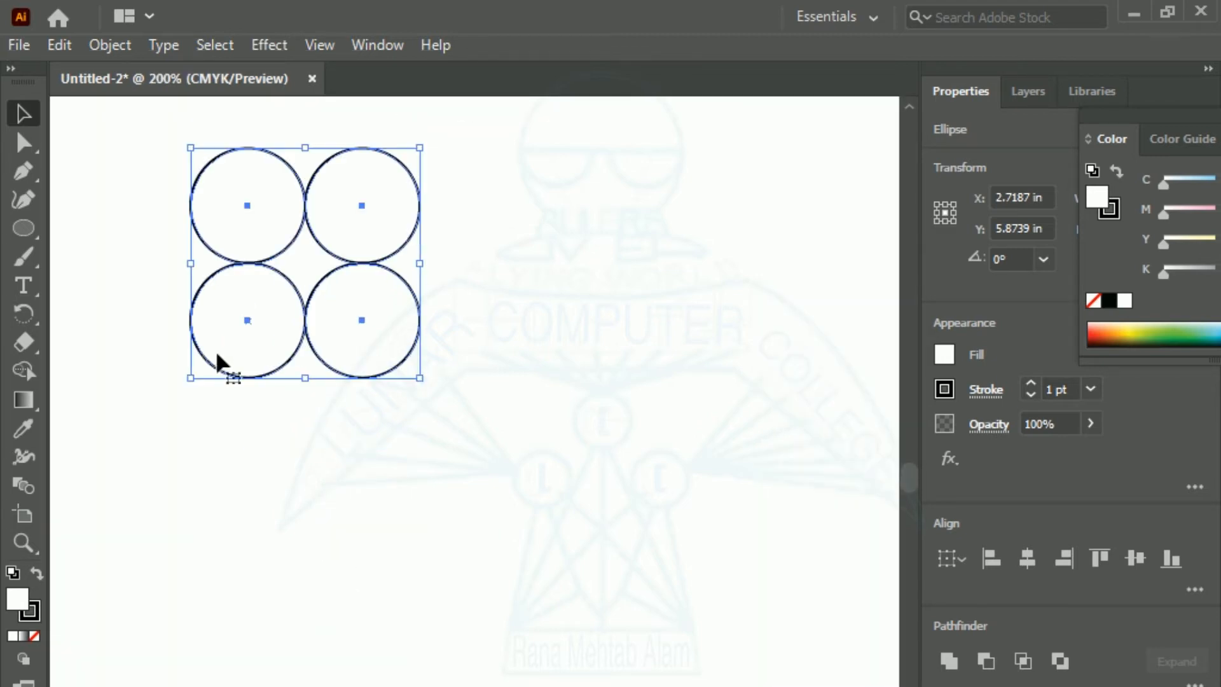
left_click_drag(246, 333, 382, 475)
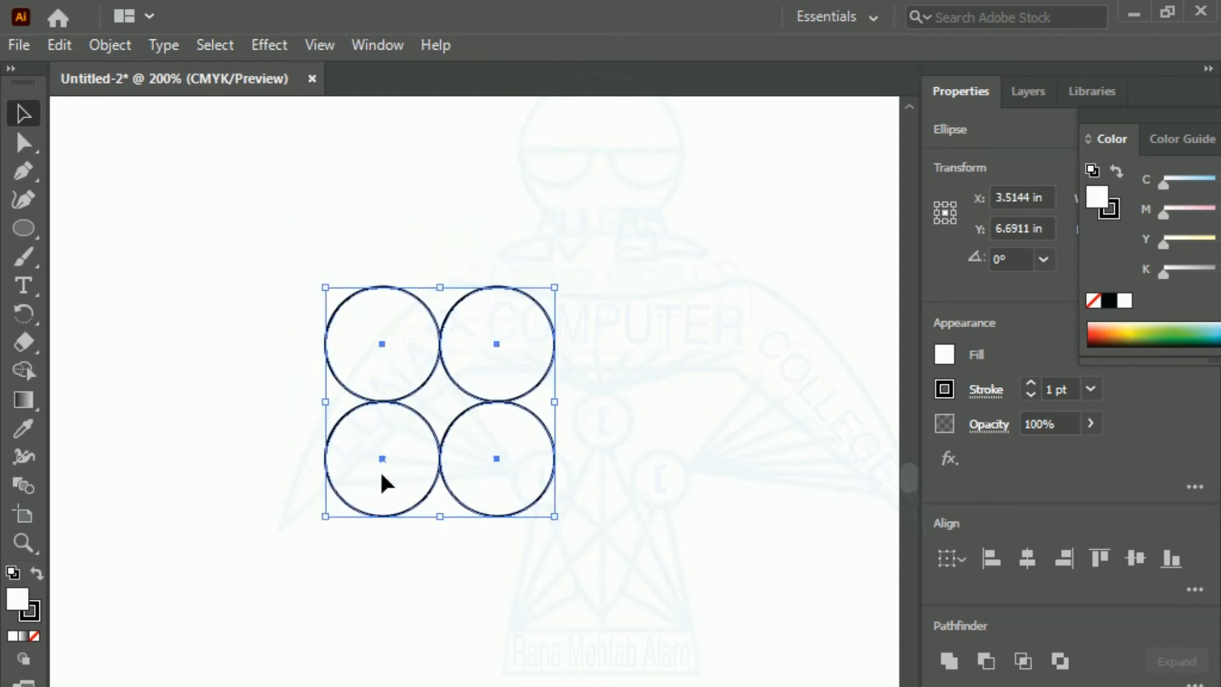
key("alt")
scroll(584, 604, "up", 1)
left_click_drag(444, 471, 563, 558)
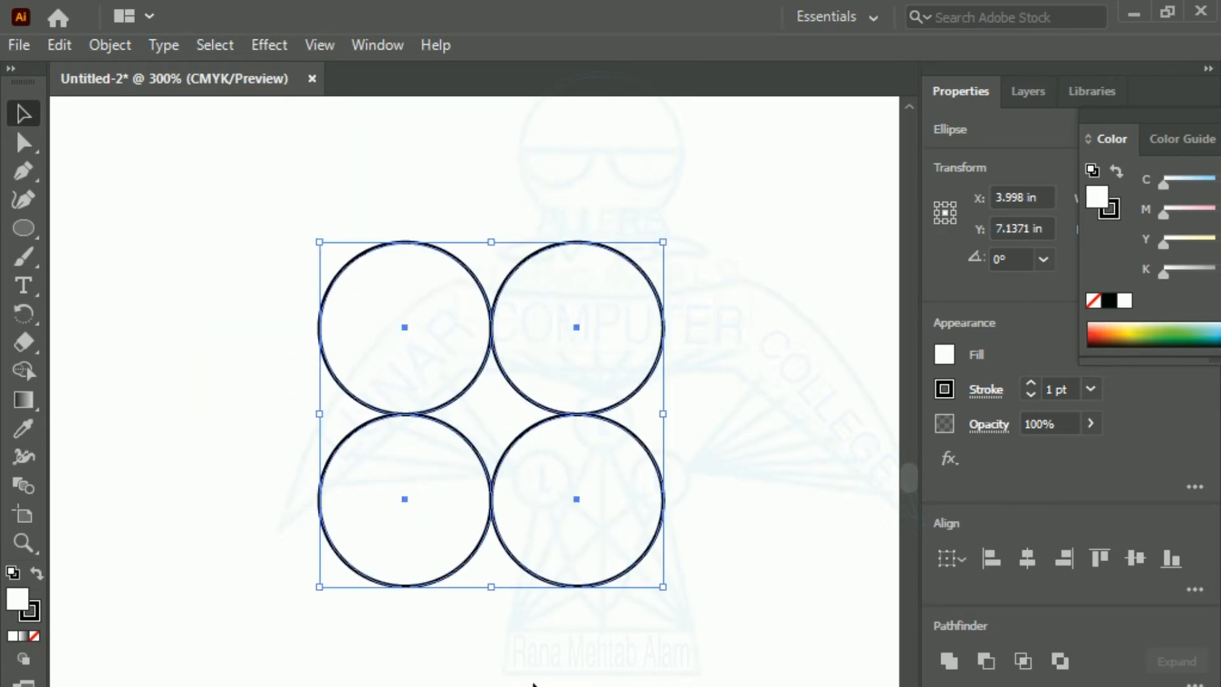
Try merging all four circles and the gap between them into one clover outline with the Shape Builder tool.
left_click(22, 371)
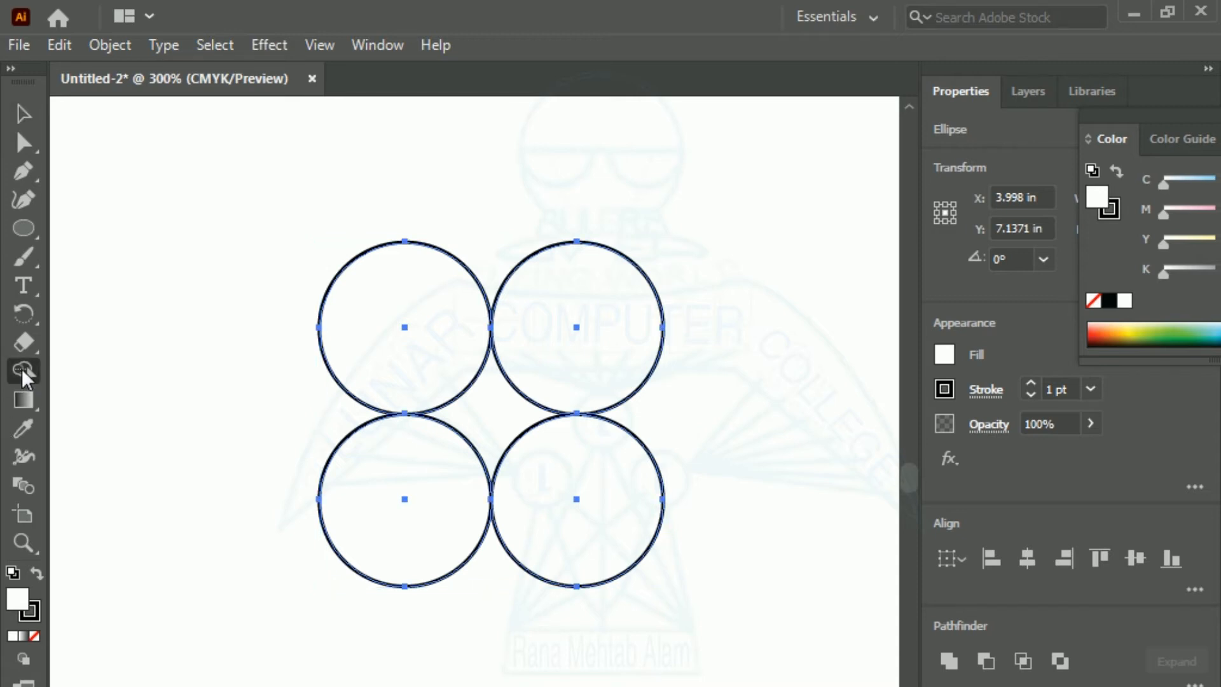
left_click_drag(404, 337, 536, 475)
left_click_drag(541, 485, 540, 483)
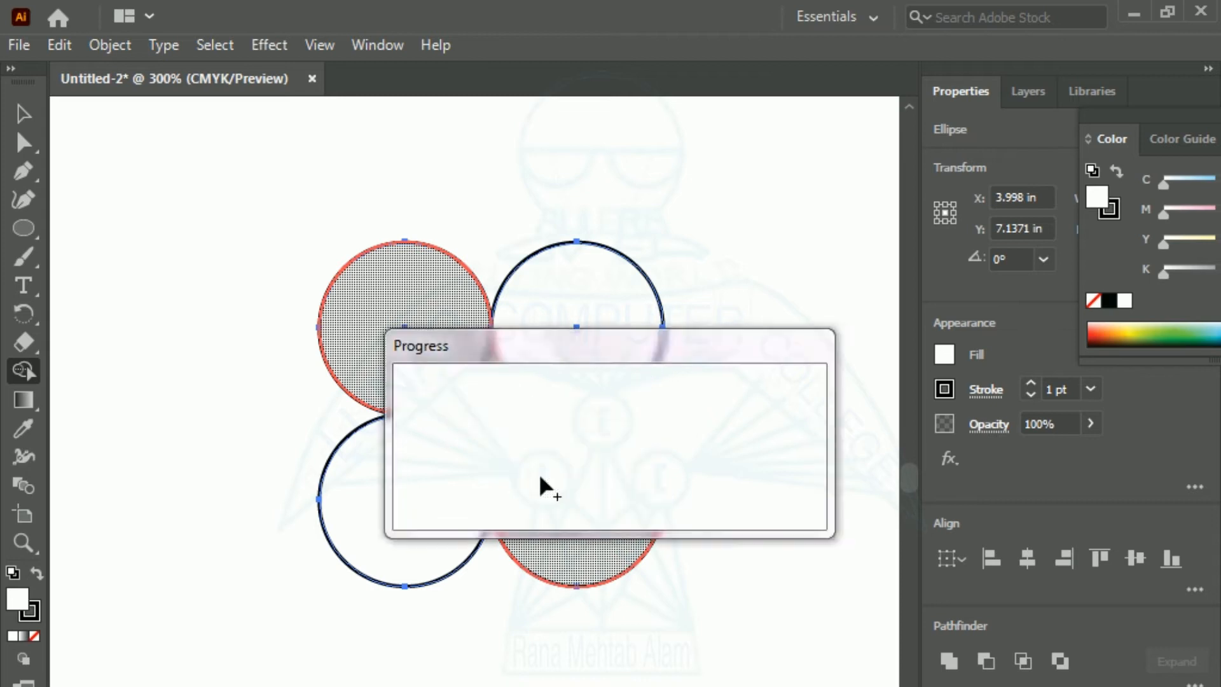
left_click_drag(559, 327, 373, 510)
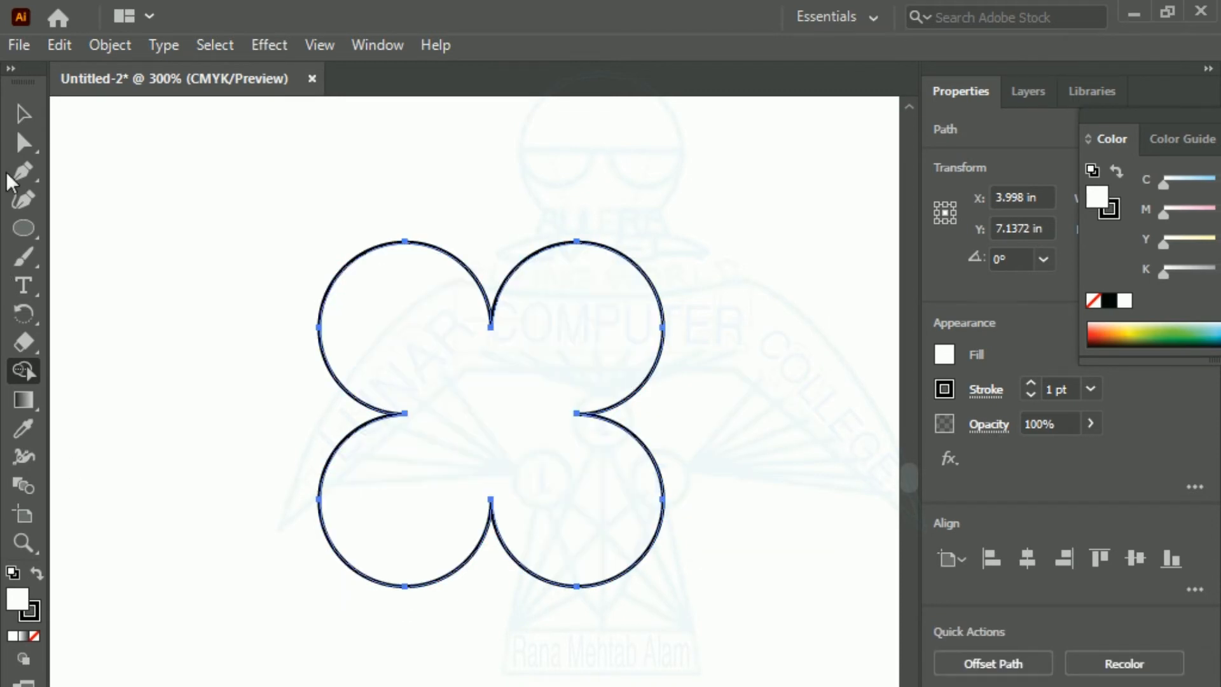
left_click(31, 116)
left_click(197, 229)
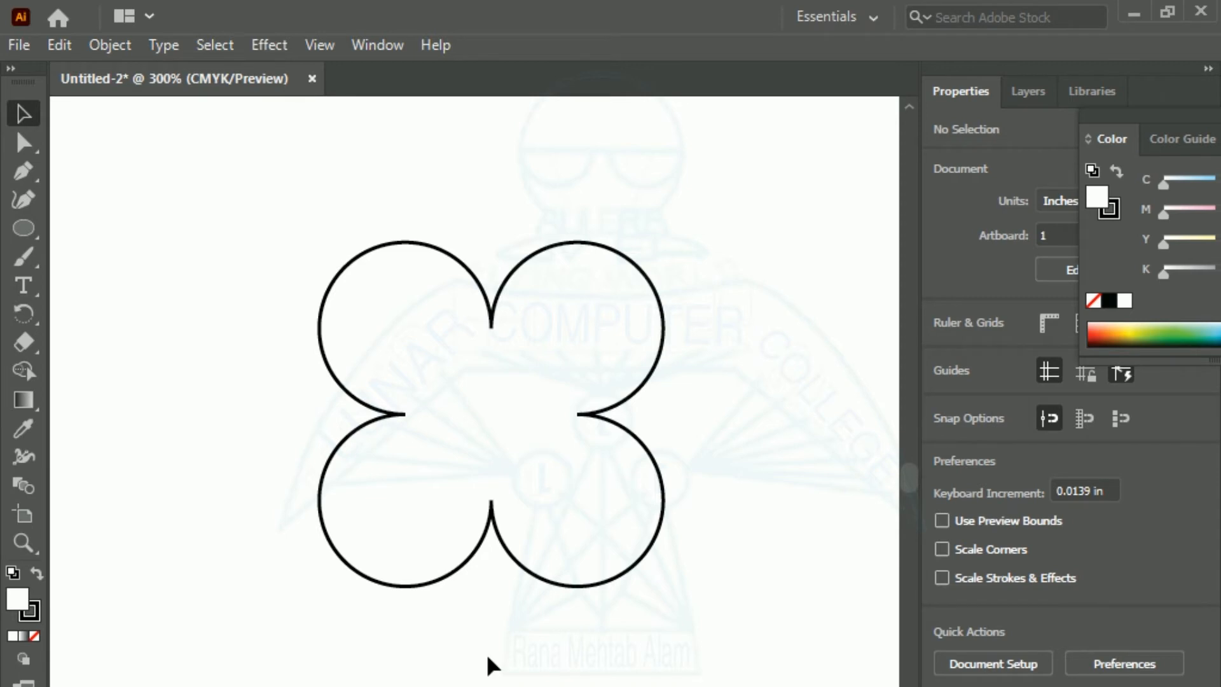
key("ctrl+z")
Place a duplicate of the four circles up and to the left of the originals, at about X 2.44 in, Y 6.38 in.
left_click_drag(185, 174, 771, 684)
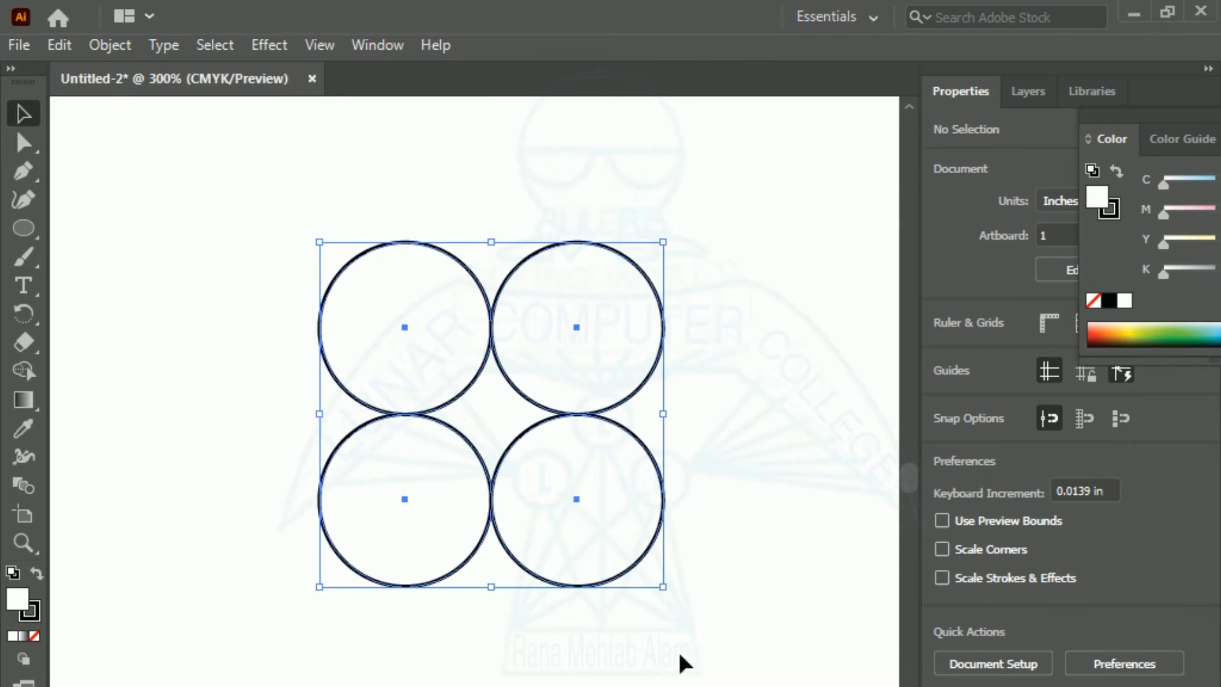
left_click_drag(599, 560, 202, 366)
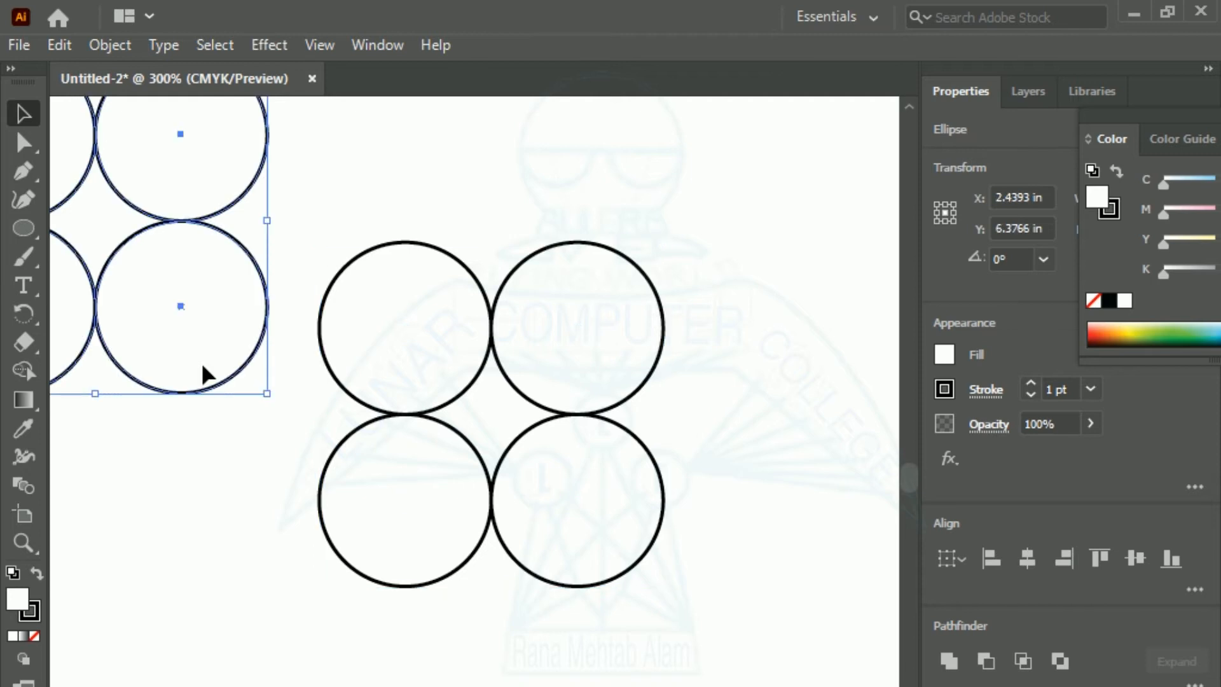
key("shift+m")
left_click_drag(312, 298, 364, 586)
key("v")
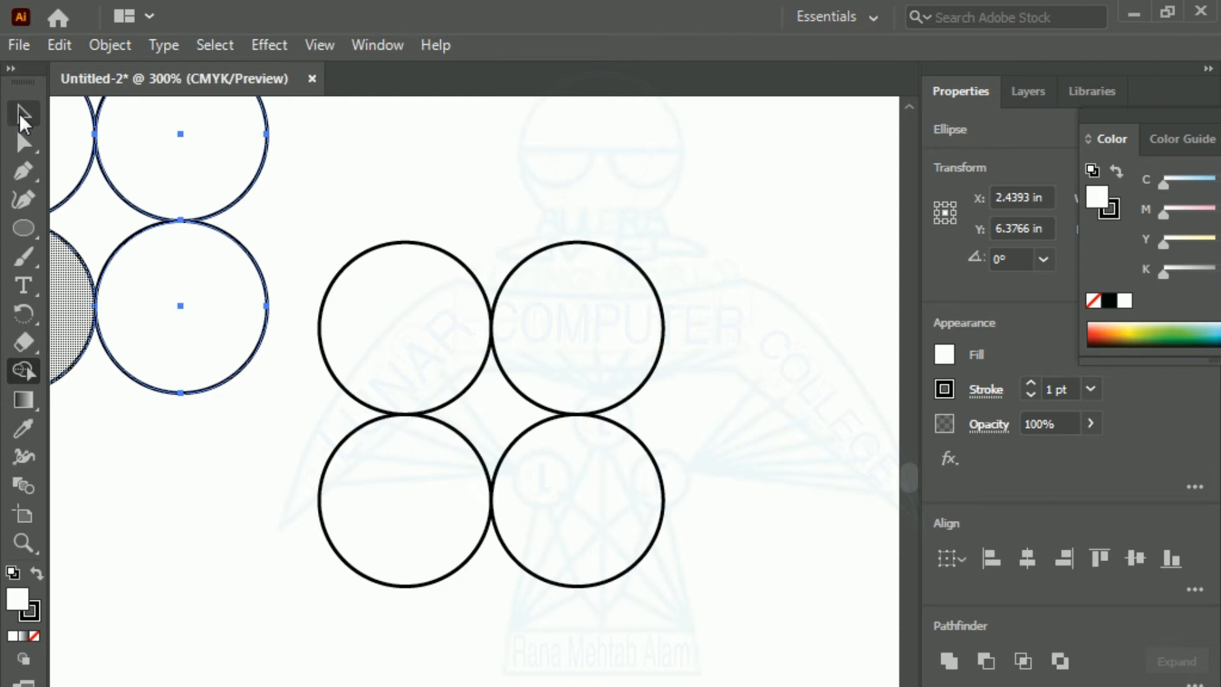
Select the original four circles and merge the upper two with the central gap using the Shape Builder tool.
left_click_drag(288, 167, 762, 686)
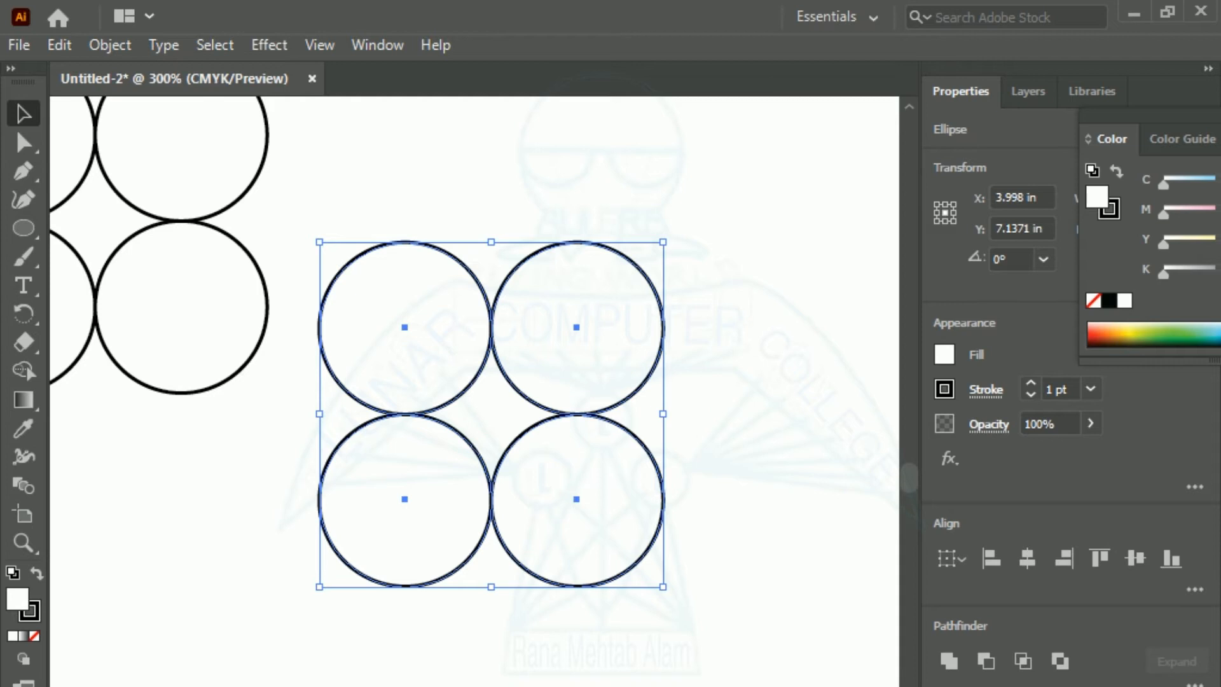
left_click(23, 371)
left_click_drag(402, 337, 574, 344)
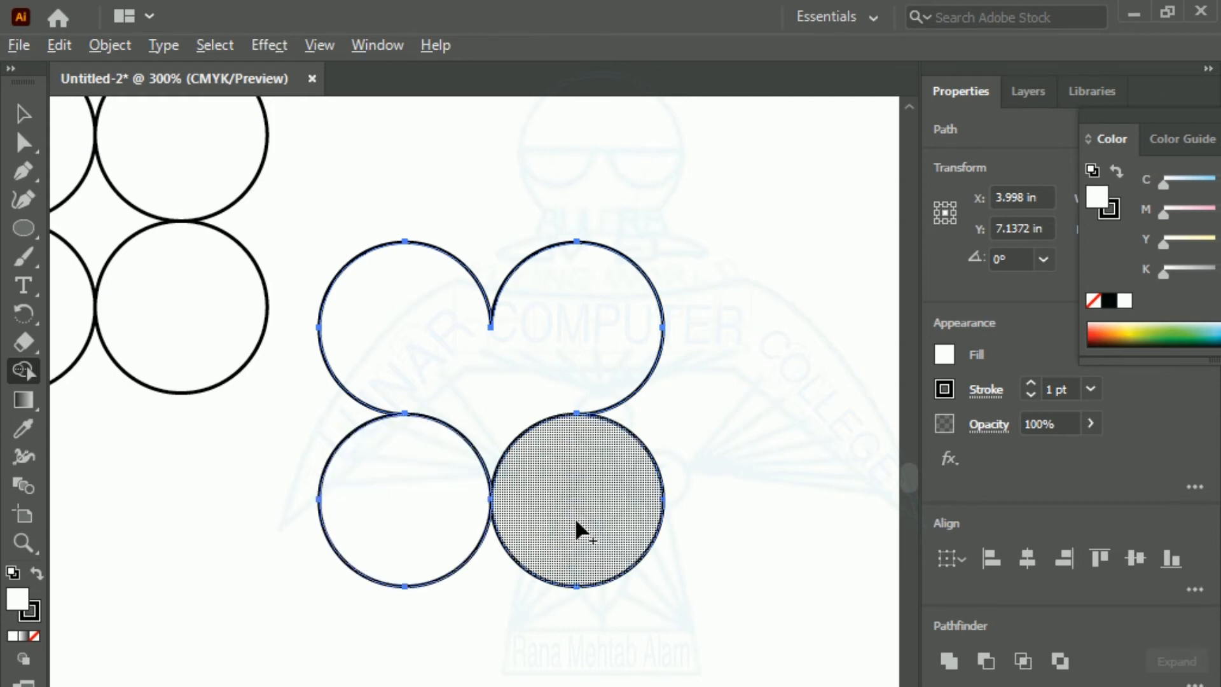
Remove the two lower circles with the Shape Builder tool to leave a heart outline, and deselect it.
left_click_drag(575, 517, 378, 504)
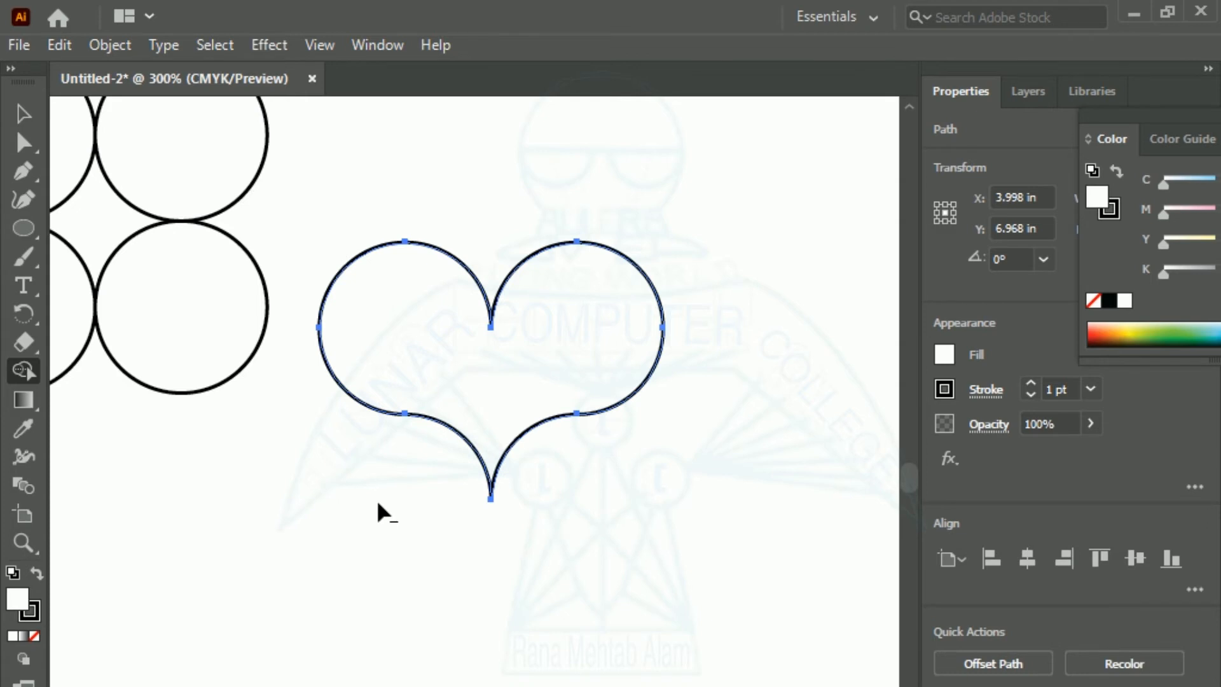
left_click(23, 113)
left_click(244, 589)
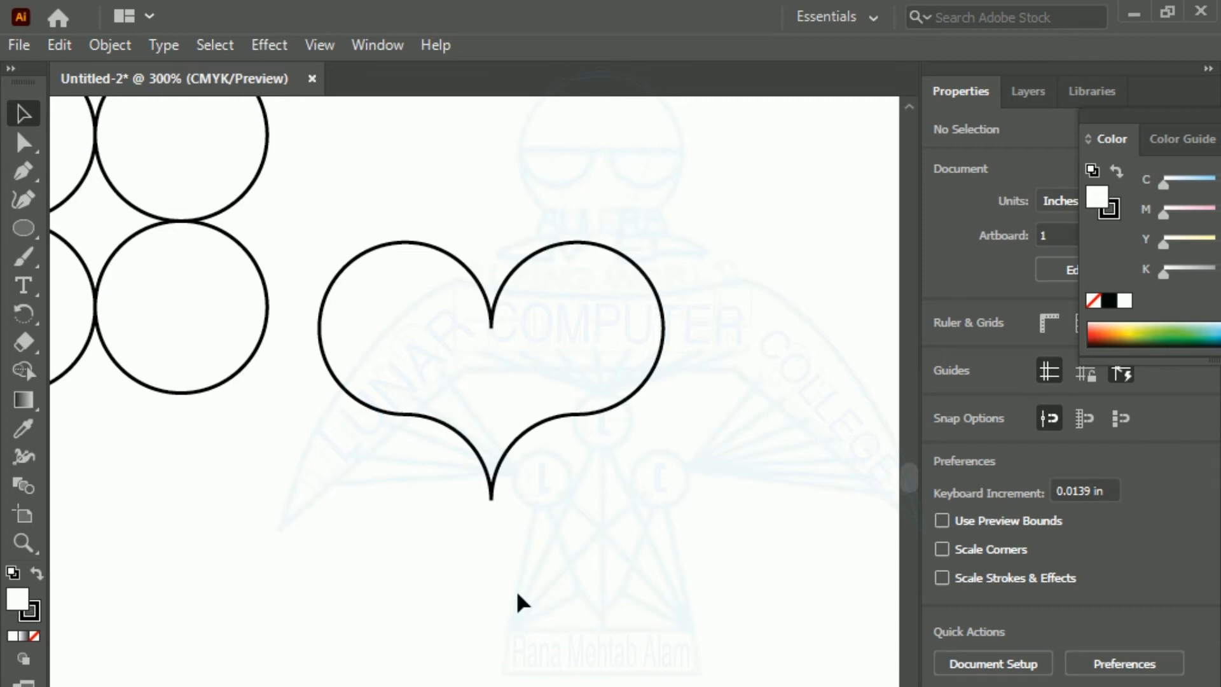
Move the heart outline down and to the right on the artboard, away from the four circles.
key("ctrl+0")
left_click_drag(243, 432, 419, 643)
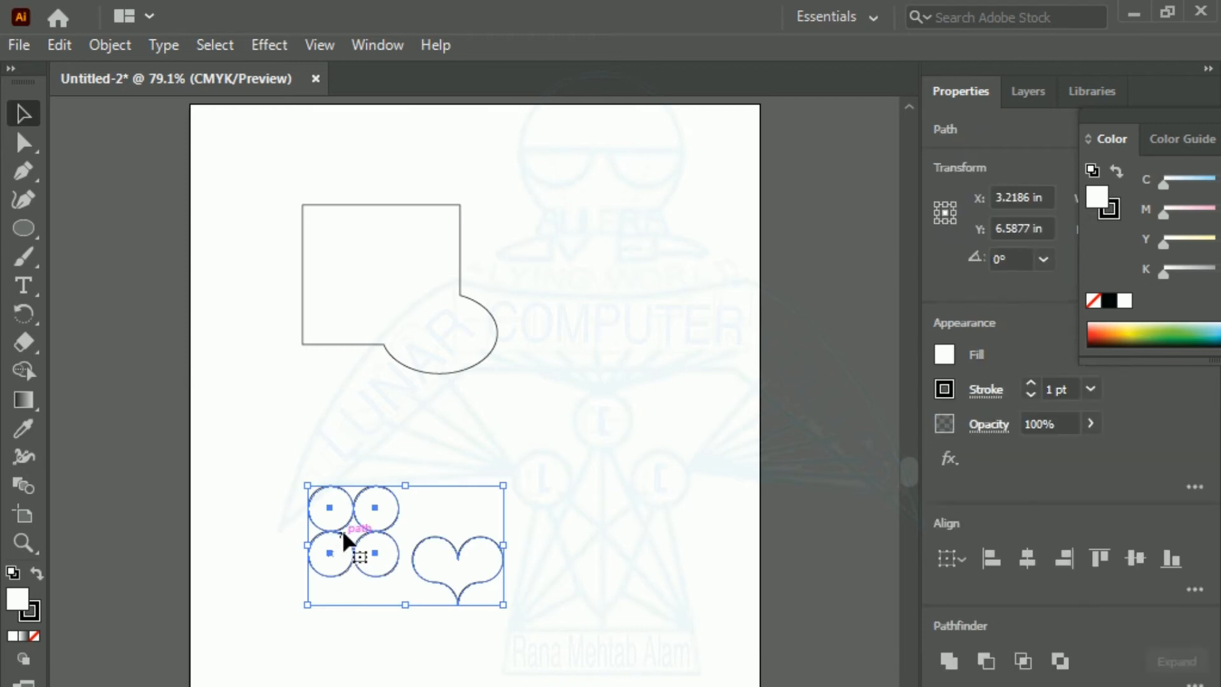
left_click(343, 410)
left_click_drag(454, 555, 581, 628)
Move the group of four circles right and slightly up to about X 3.91 in, Y 5.70 in, and deselect it.
left_click_drag(279, 455, 463, 639)
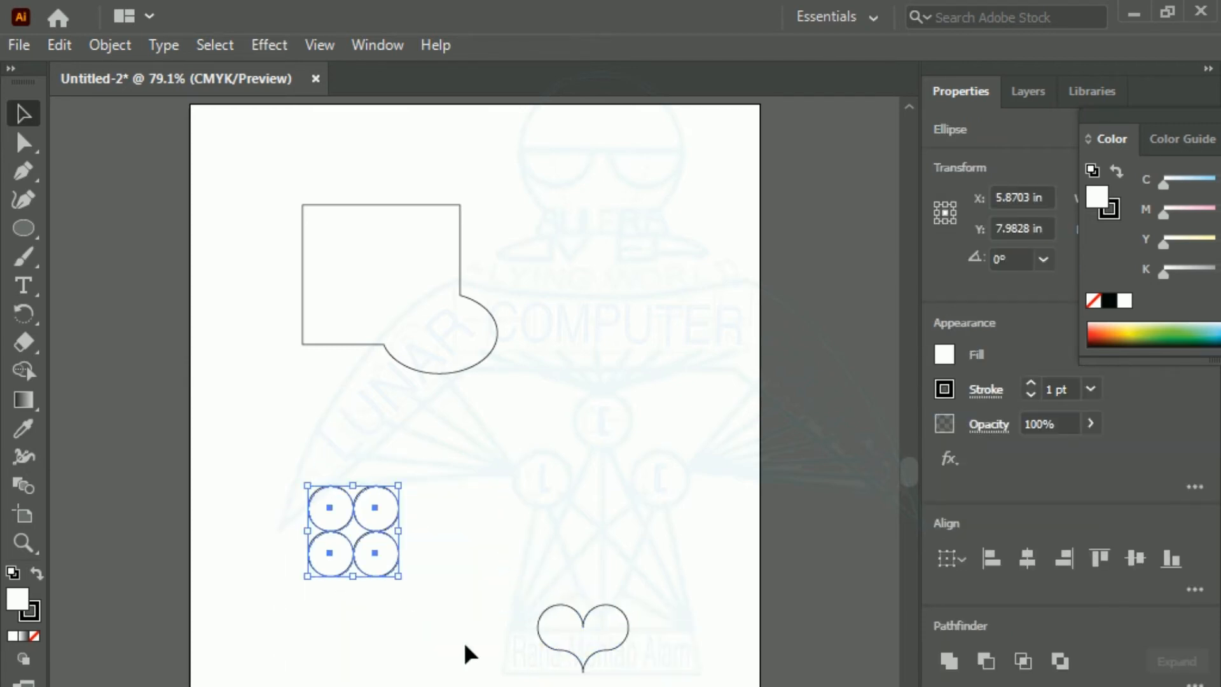
left_click_drag(346, 525, 445, 482)
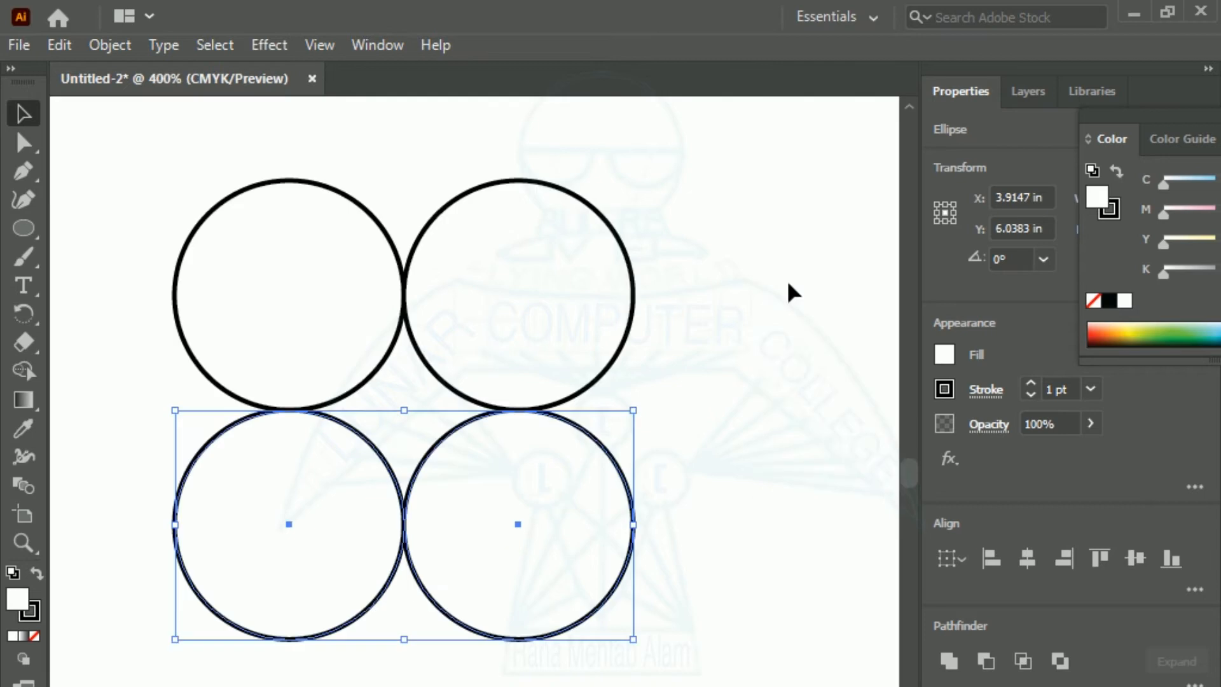
left_click(766, 299)
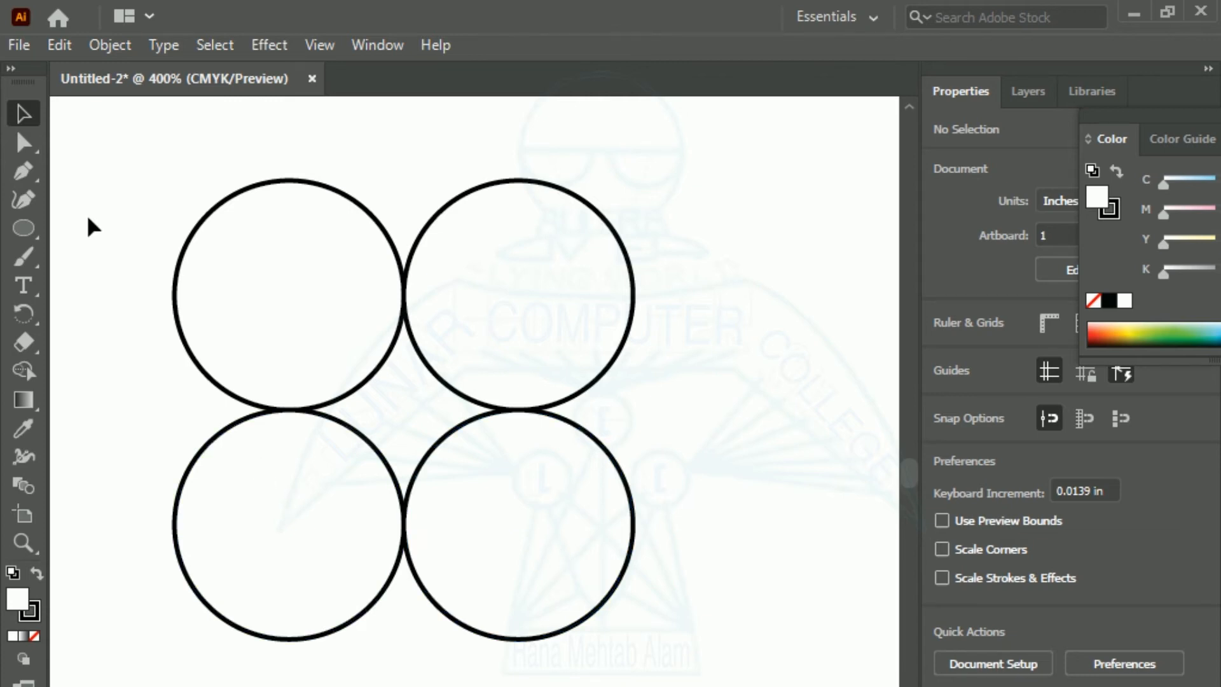
Select all four circles and turn the gap between them into its own shape with the Shape Builder tool.
left_click_drag(91, 130, 727, 686)
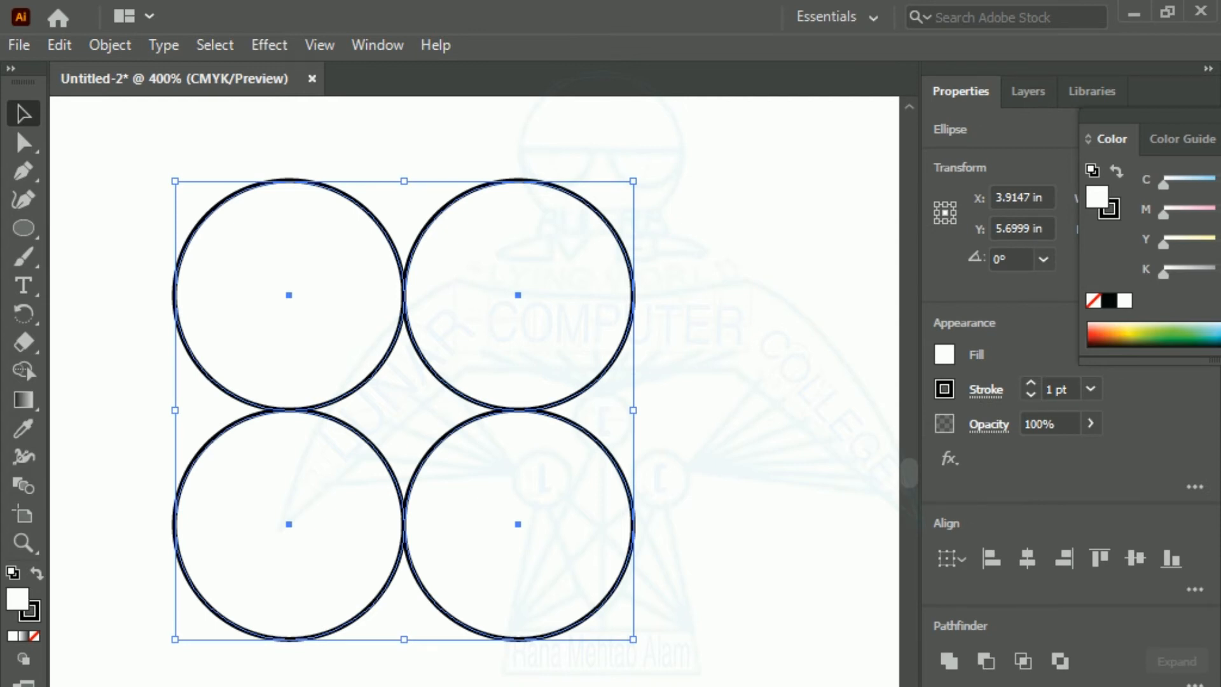
left_click(28, 368)
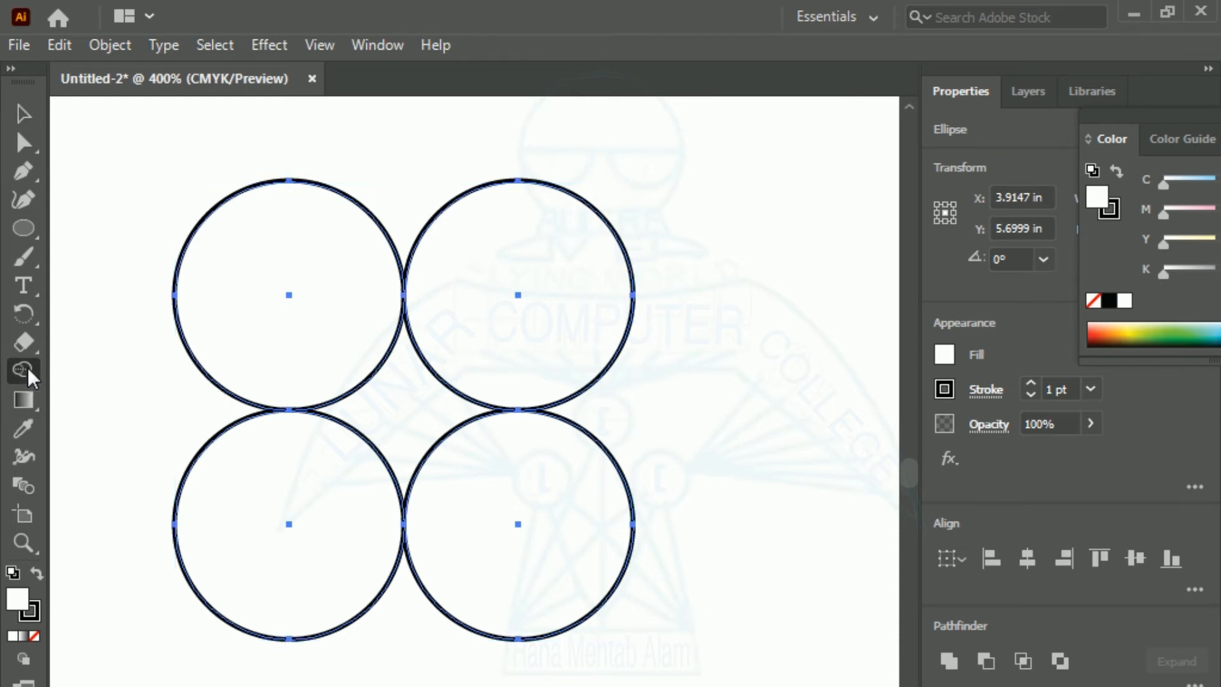
left_click(395, 410)
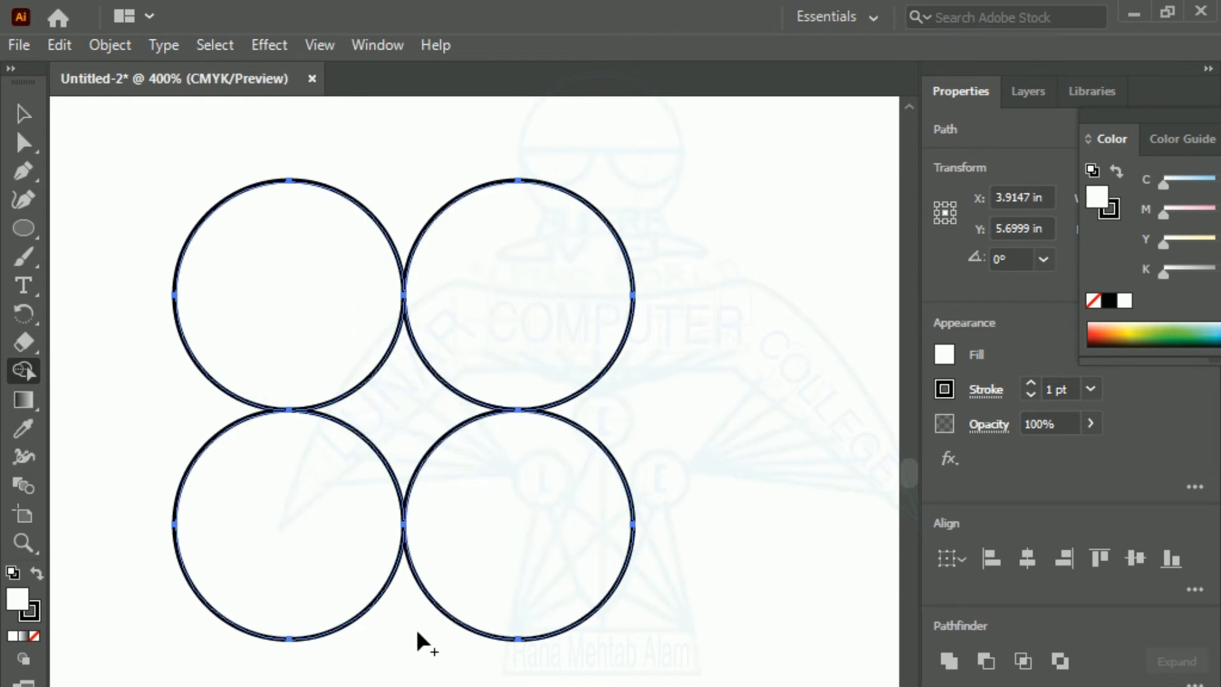
Remove all four circles with the Shape Builder tool to leave only the four-pointed star, and deselect it.
left_click(316, 311, "alt")
left_click(509, 323, "alt")
left_click(543, 493, "alt")
left_click(334, 514, "alt")
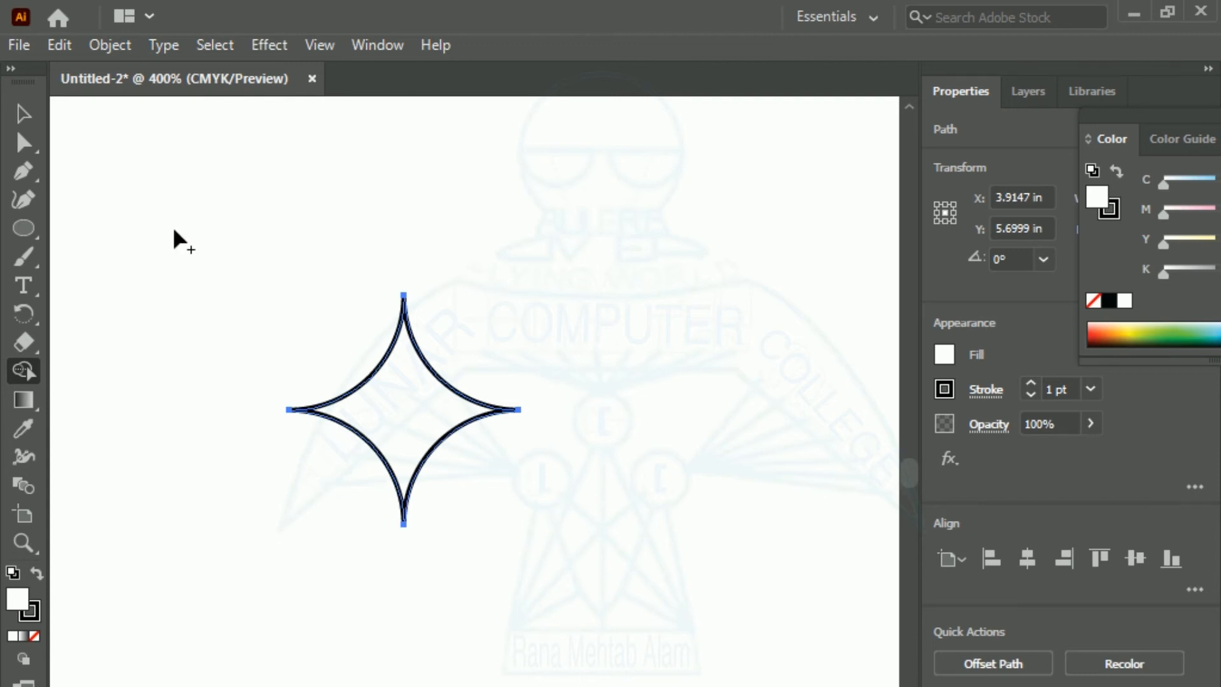
left_click(24, 116)
left_click(585, 579)
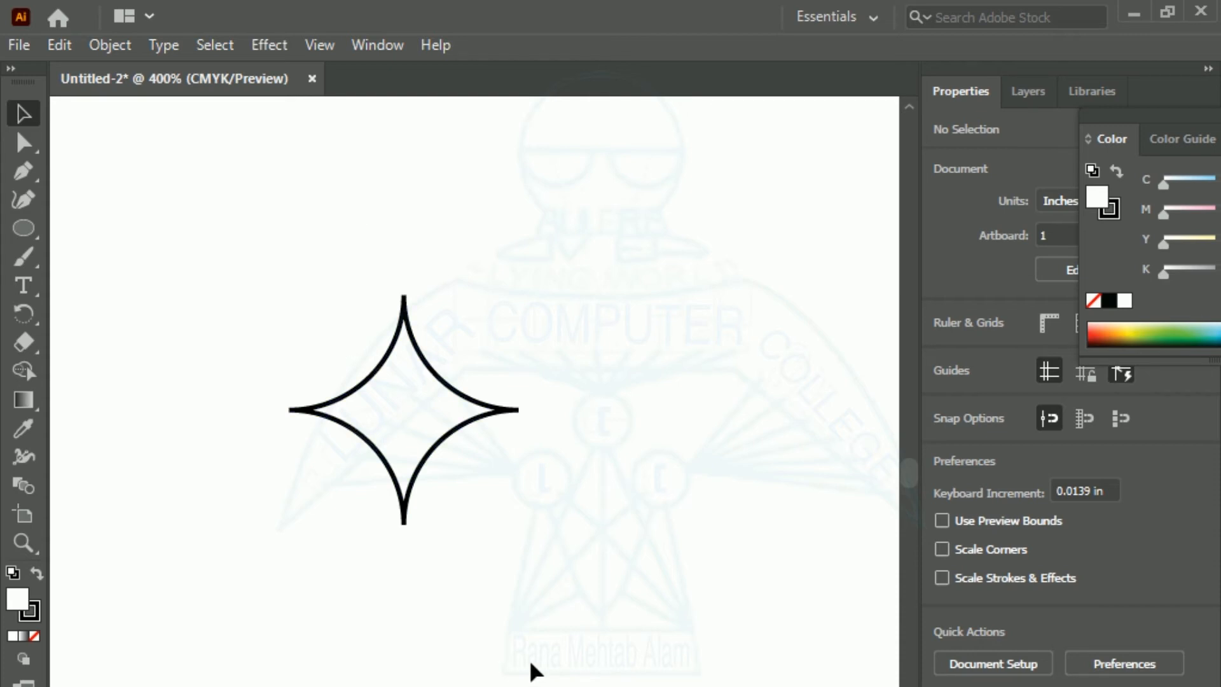
Move the four-pointed star to just above the heart, at about X 5.87 in, Y 7.20 in, and deselect it.
key("ctrl+0")
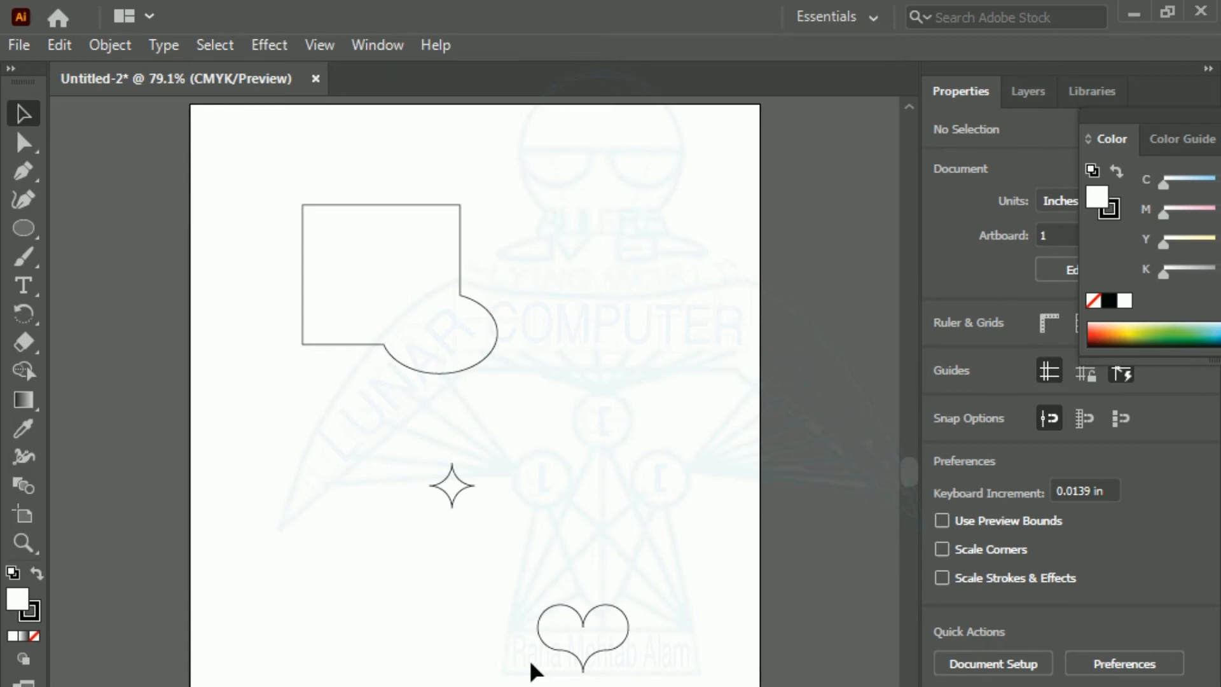
left_click_drag(398, 404, 538, 585)
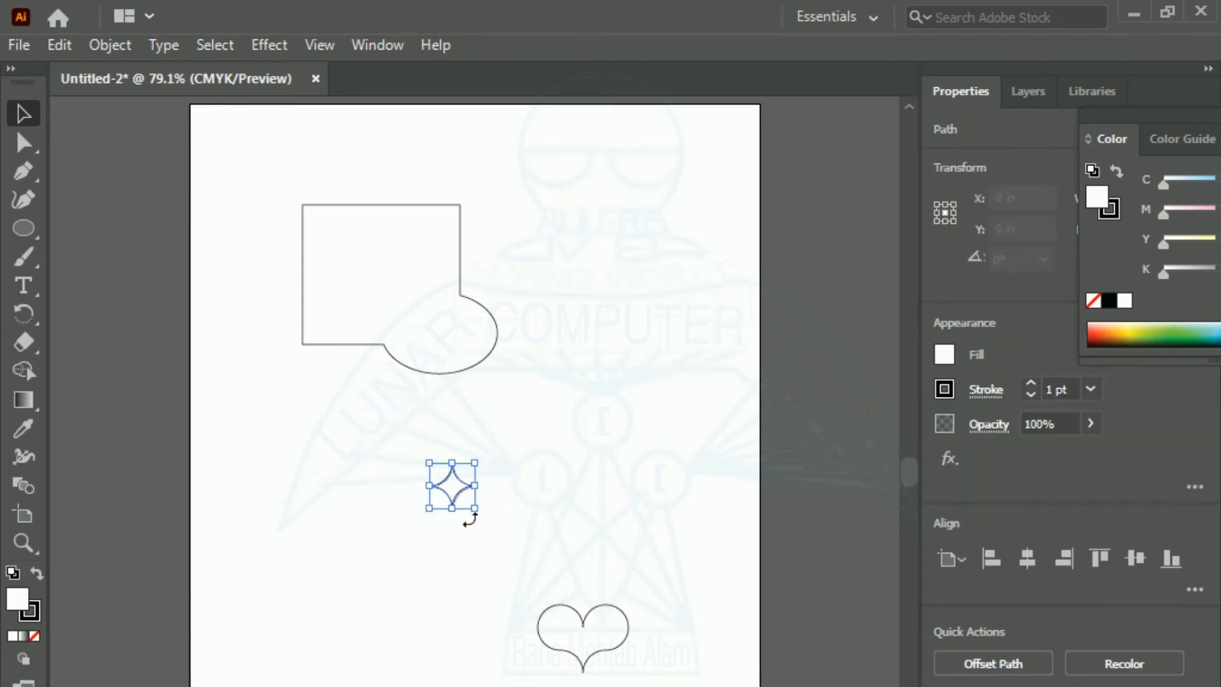
left_click_drag(452, 487, 578, 586)
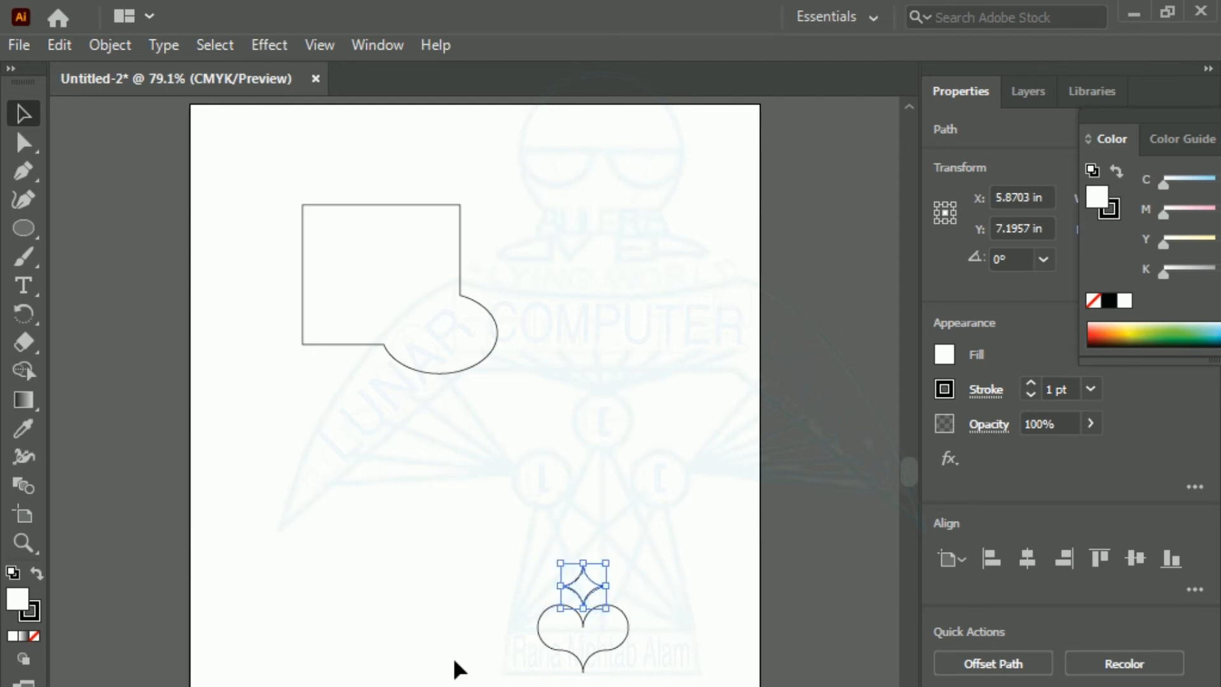
left_click(384, 649)
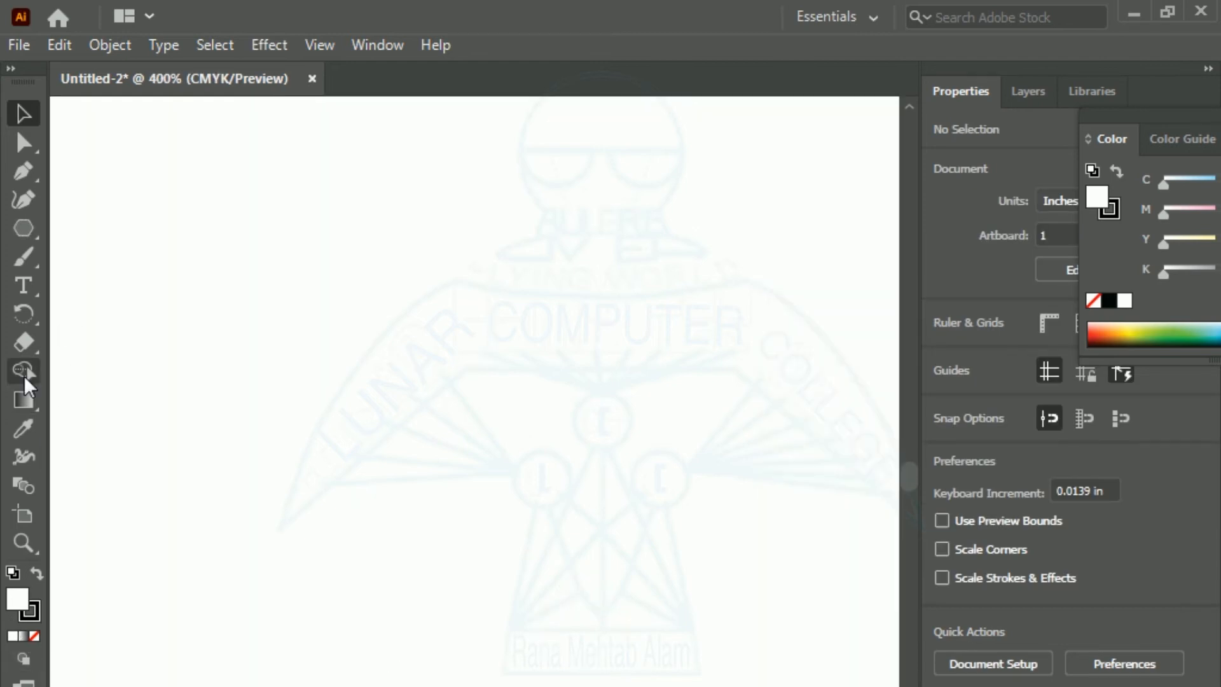
Draw a rectangle with the Rectangle tool in an empty area, centred at about X 3.46 in, Y 6.55 in.
left_click(35, 231)
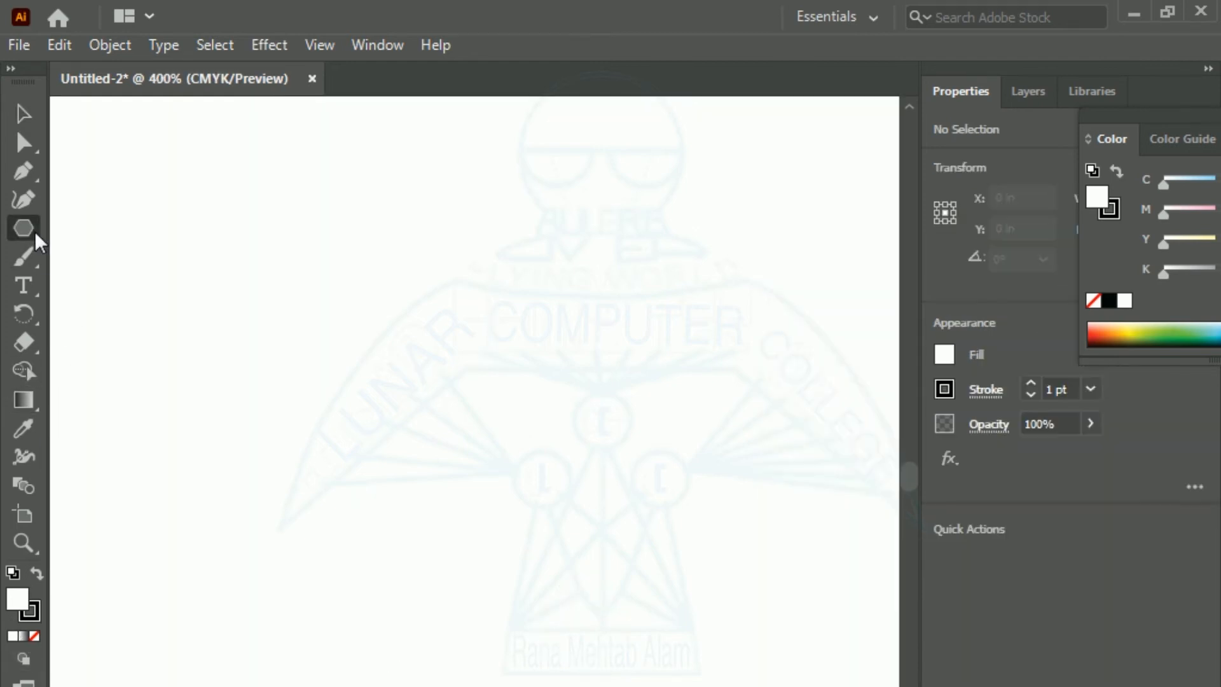
right_click(35, 231)
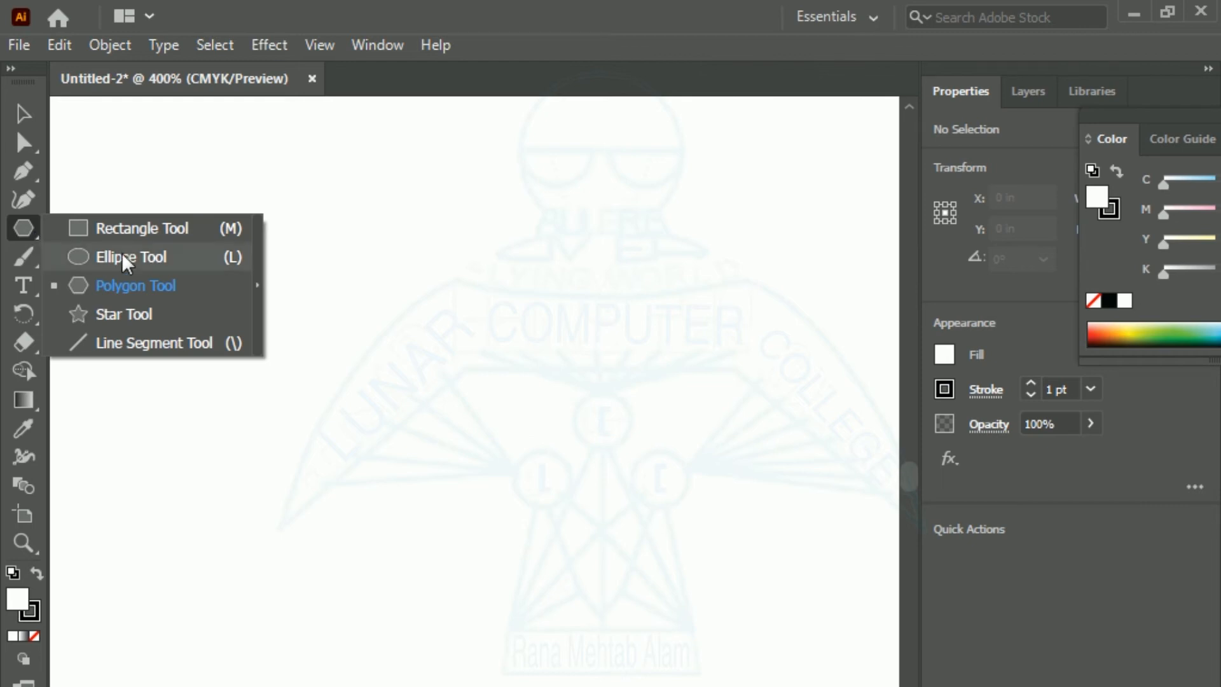
left_click(131, 228)
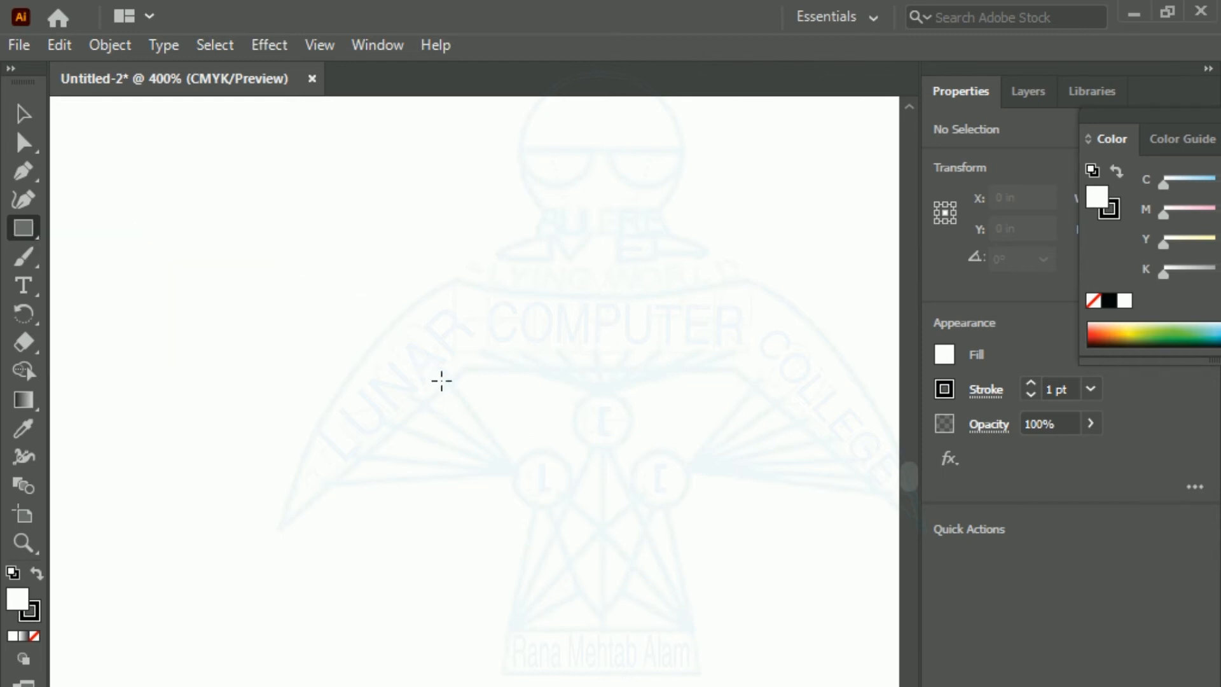
left_click_drag(364, 307, 560, 464)
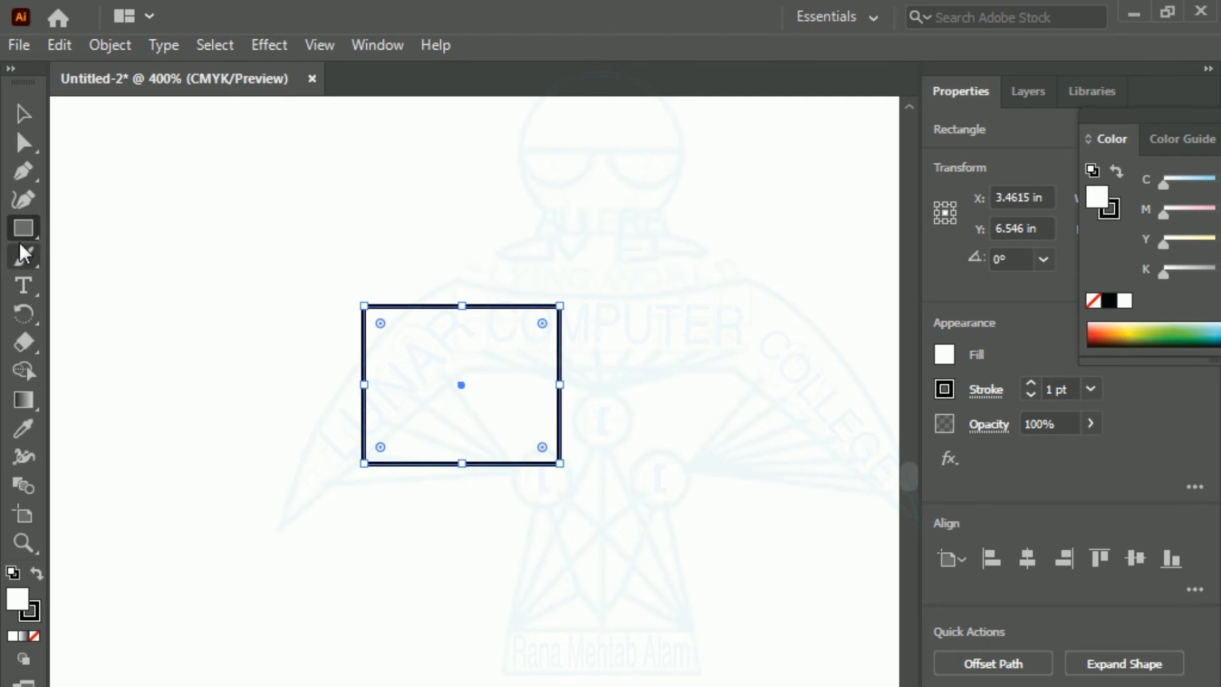
Draw an upright hexagon with the Polygon tool below and left of the rectangle, centred at about X 2.64 in, Y 6.99 in.
left_click(35, 233)
left_click(116, 284)
mouse_move(184, 536)
left_mouse_down()
mouse_move(280, 613)
mouse_move(294, 594)
left_mouse_up()
key("shift")
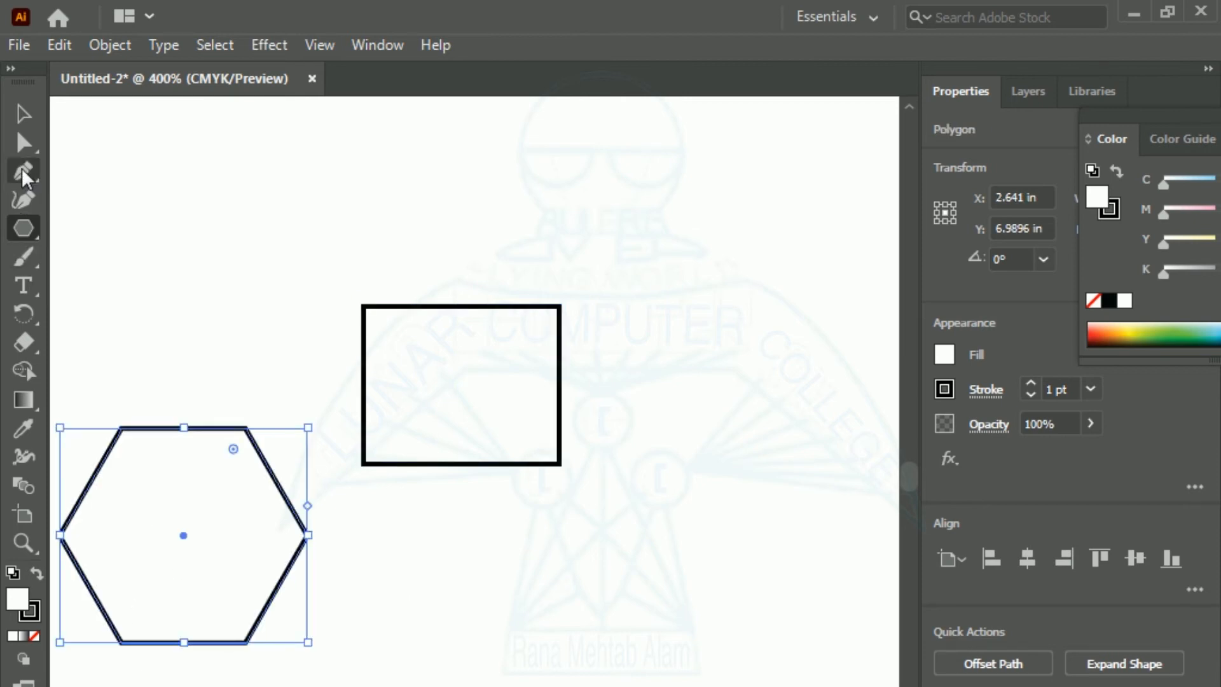
Move the hexagon over the rectangle, horizontally centred with their bottom edges aligned, at about X 3.46 in, Y 6.46 in.
left_click(24, 114)
left_click(91, 257)
left_click_drag(169, 543, 444, 366)
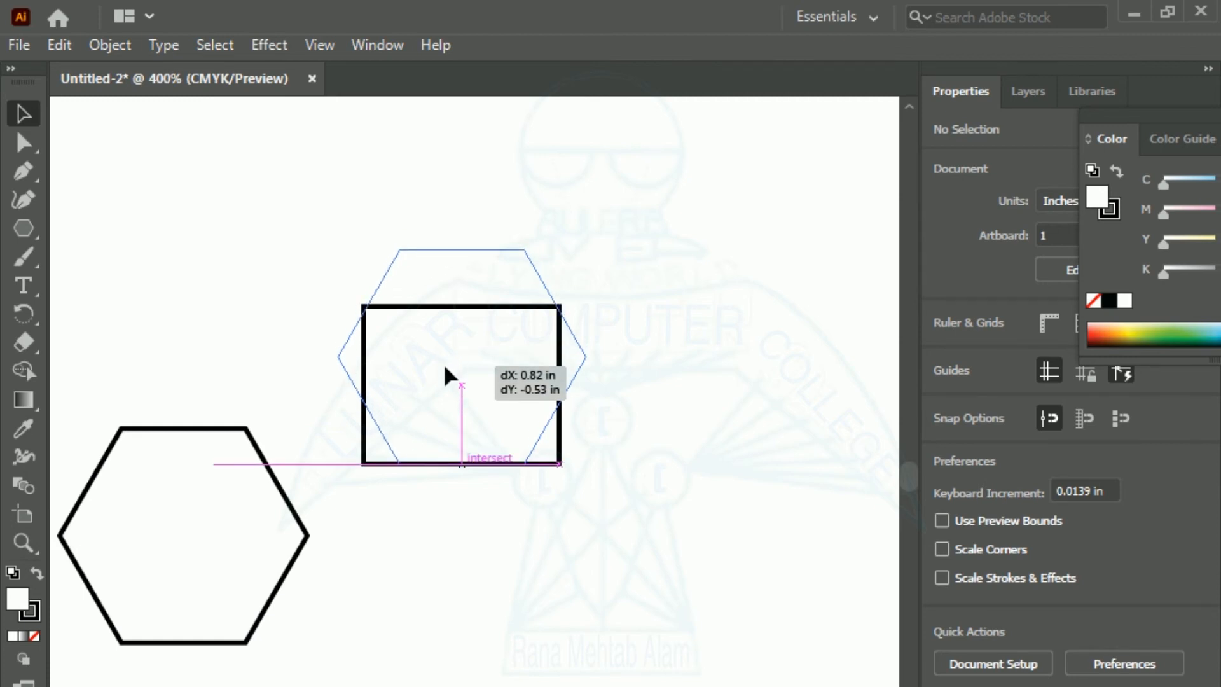
left_click_drag(445, 367, 445, 368)
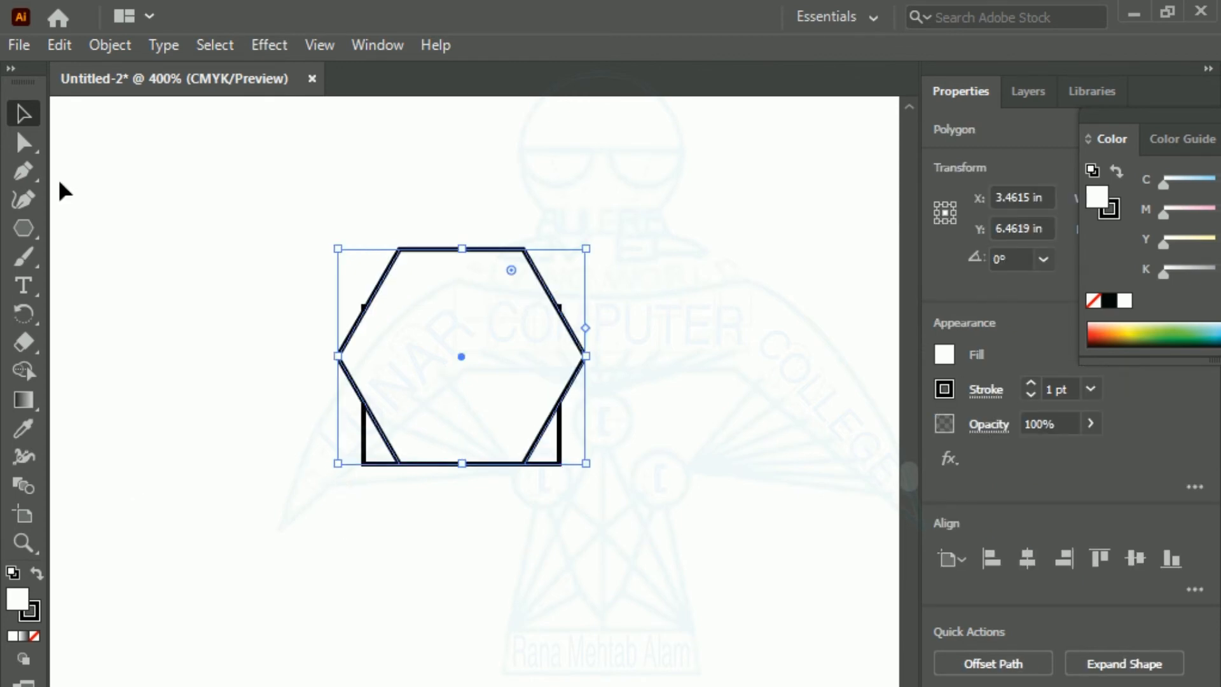
left_click(240, 295)
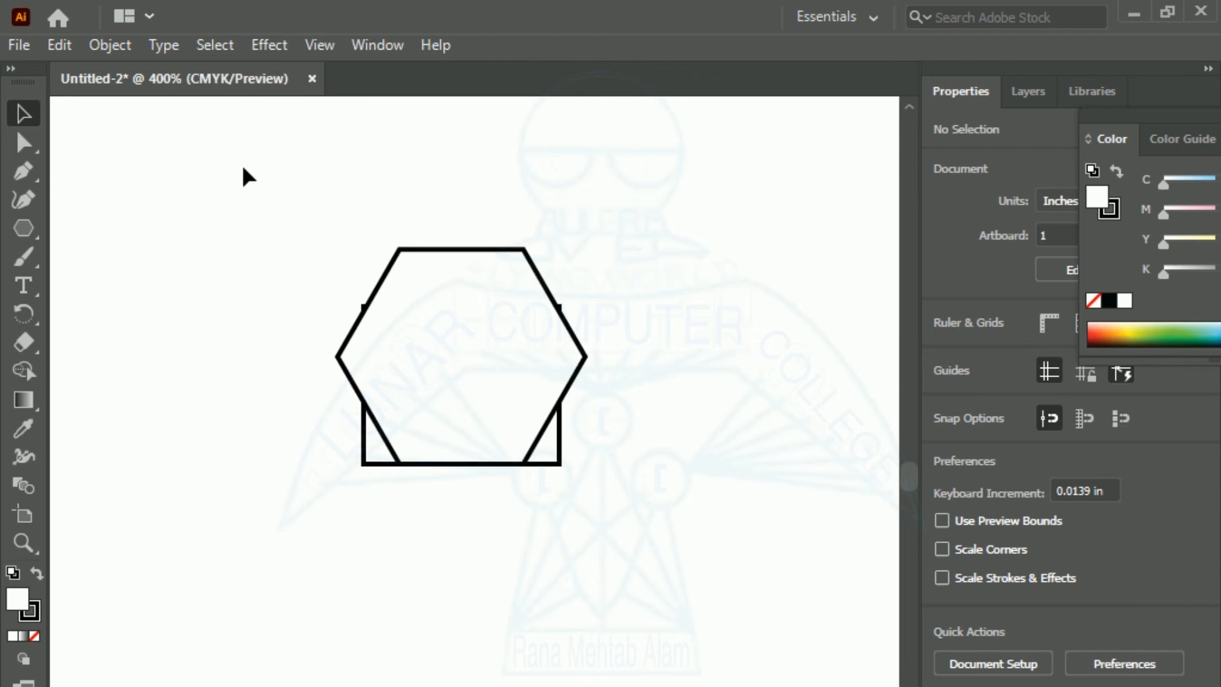
left_click_drag(213, 143, 696, 555)
left_click(420, 585)
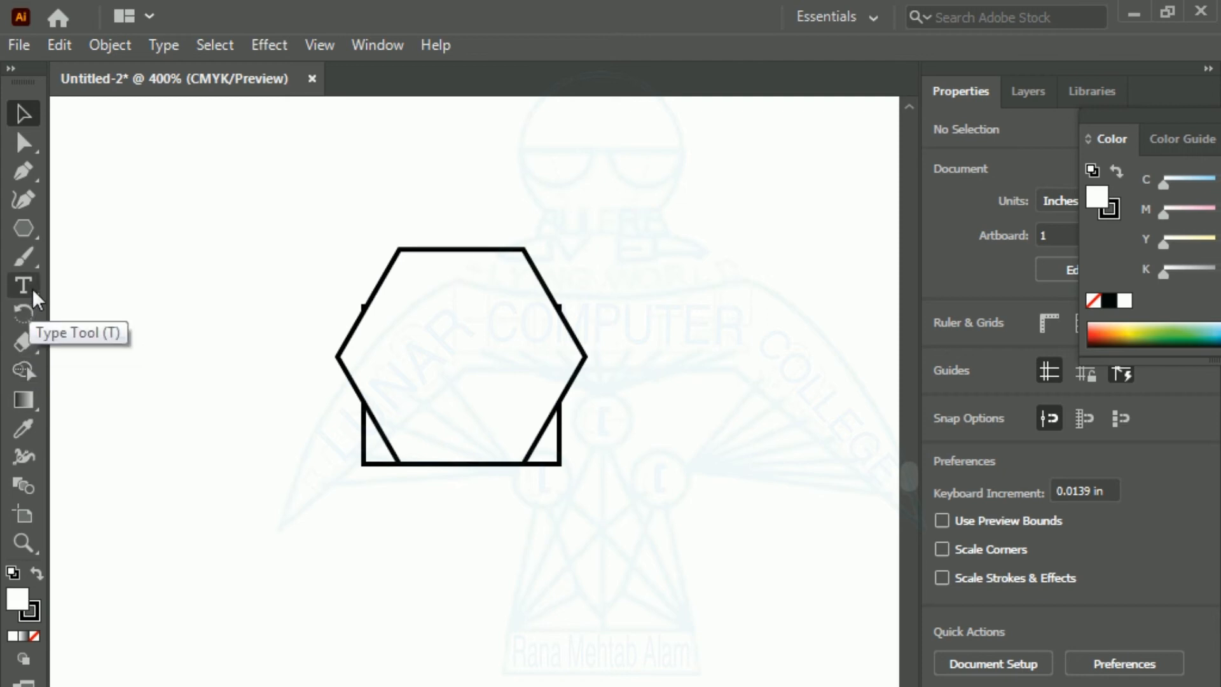
Draw a small five-pointed star and centre it over the hexagon's top edge.
left_click(33, 234)
left_click_drag(34, 234, 118, 314)
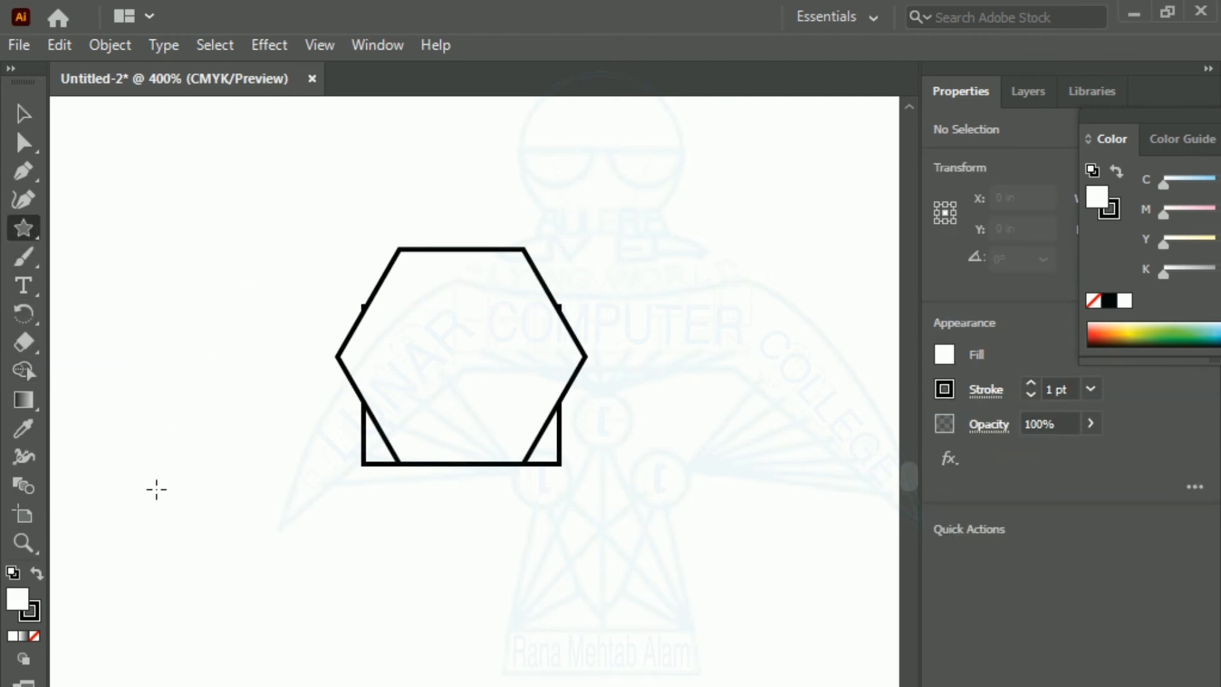
left_click_drag(198, 532, 232, 575)
left_click(23, 113)
left_click(195, 570)
left_click_drag(203, 549, 464, 264)
left_click(251, 311)
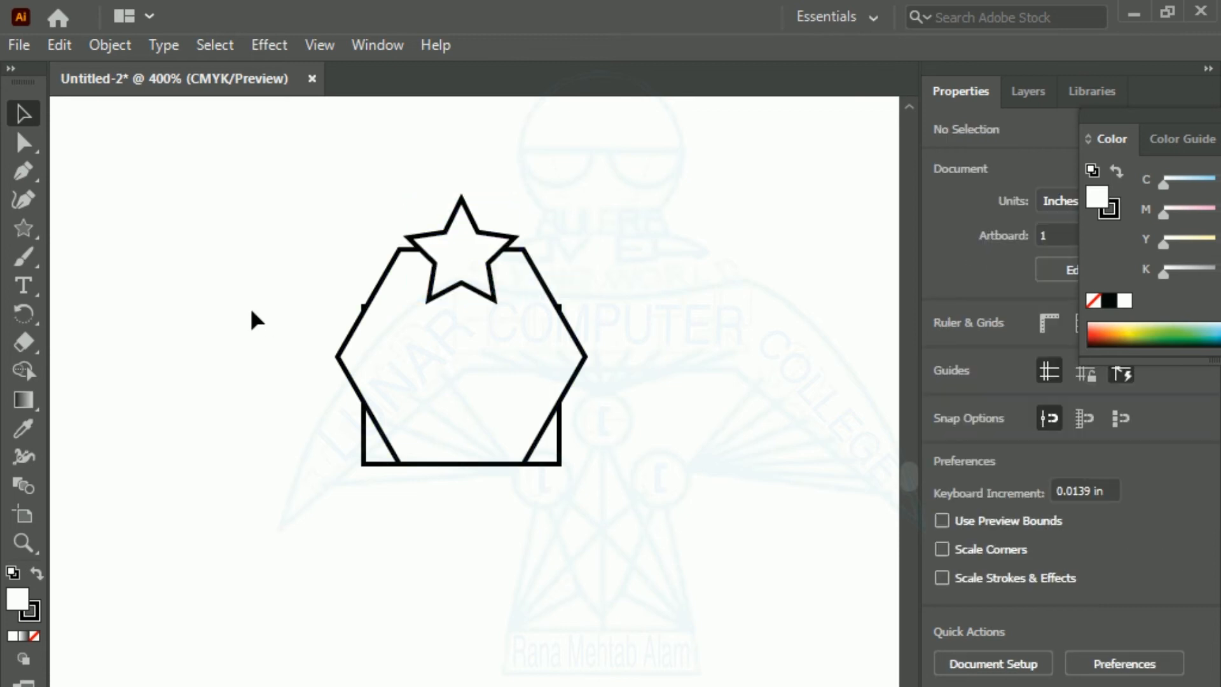
Select the star, hexagon and rectangle and merge their regions along the vertical centre with the Shape Builder tool.
left_click_drag(268, 146, 693, 575)
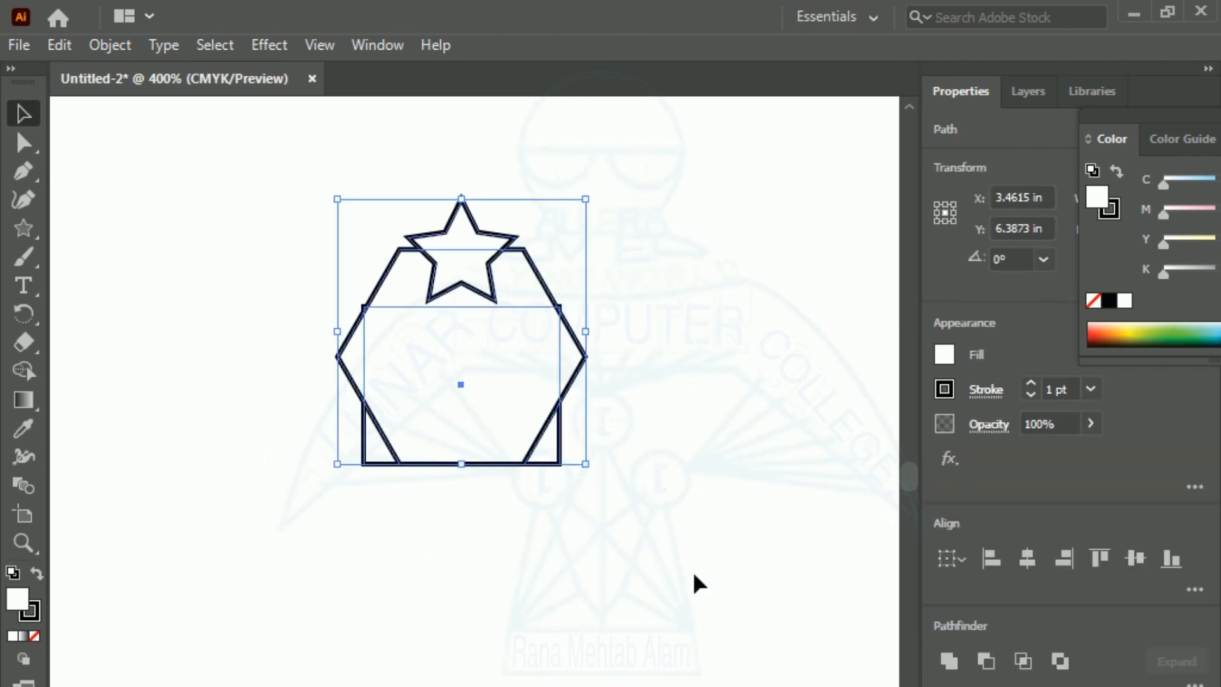
left_click(32, 370)
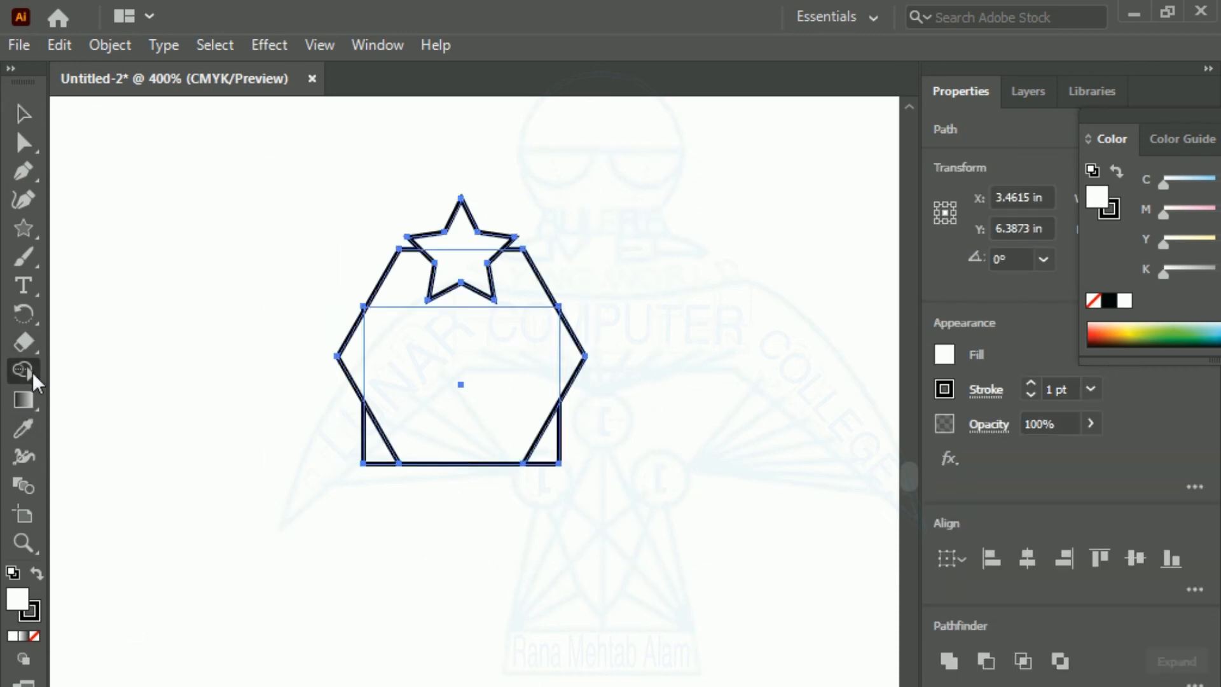
left_click_drag(463, 236, 460, 429)
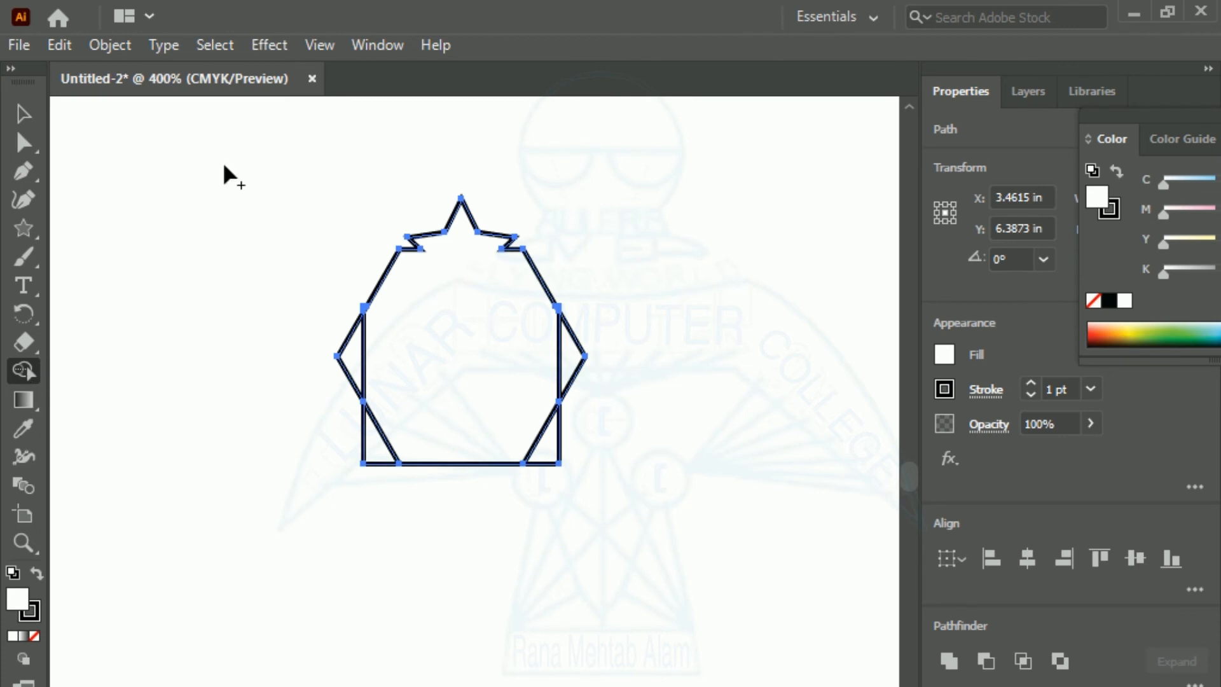
left_click(23, 114)
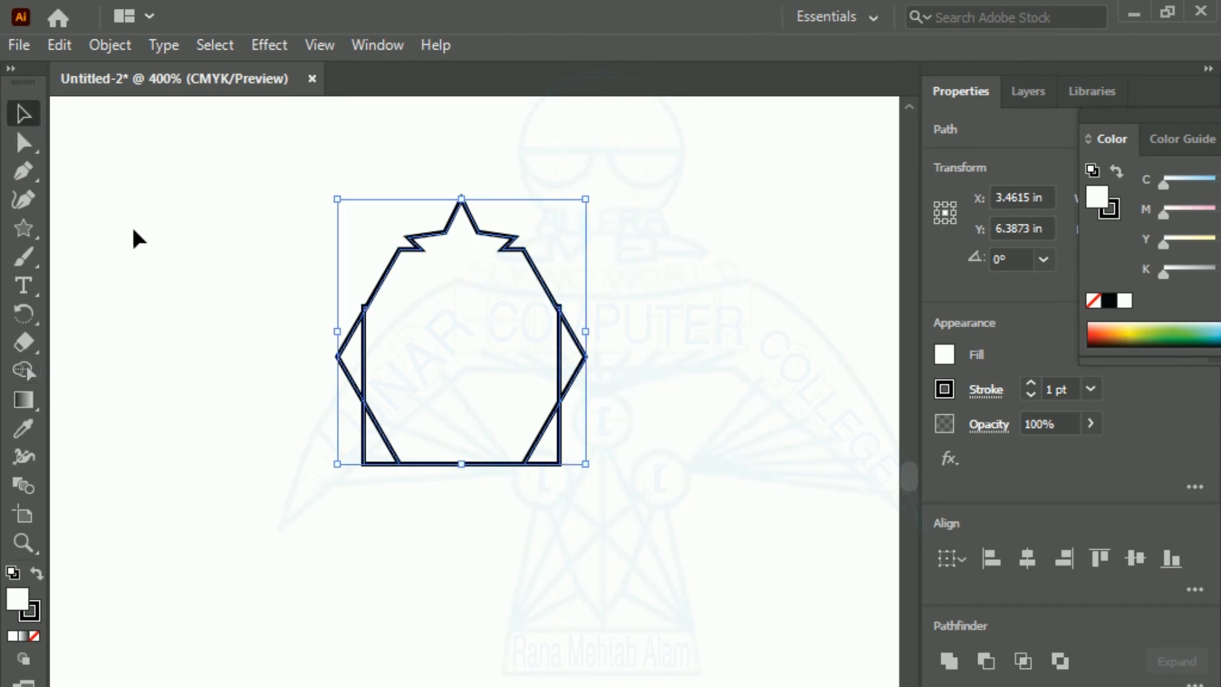
left_click(191, 191)
Merge the hexagon's left and right side points into the central body with the Shape Builder tool.
left_click_drag(246, 150, 648, 552)
left_click(20, 371)
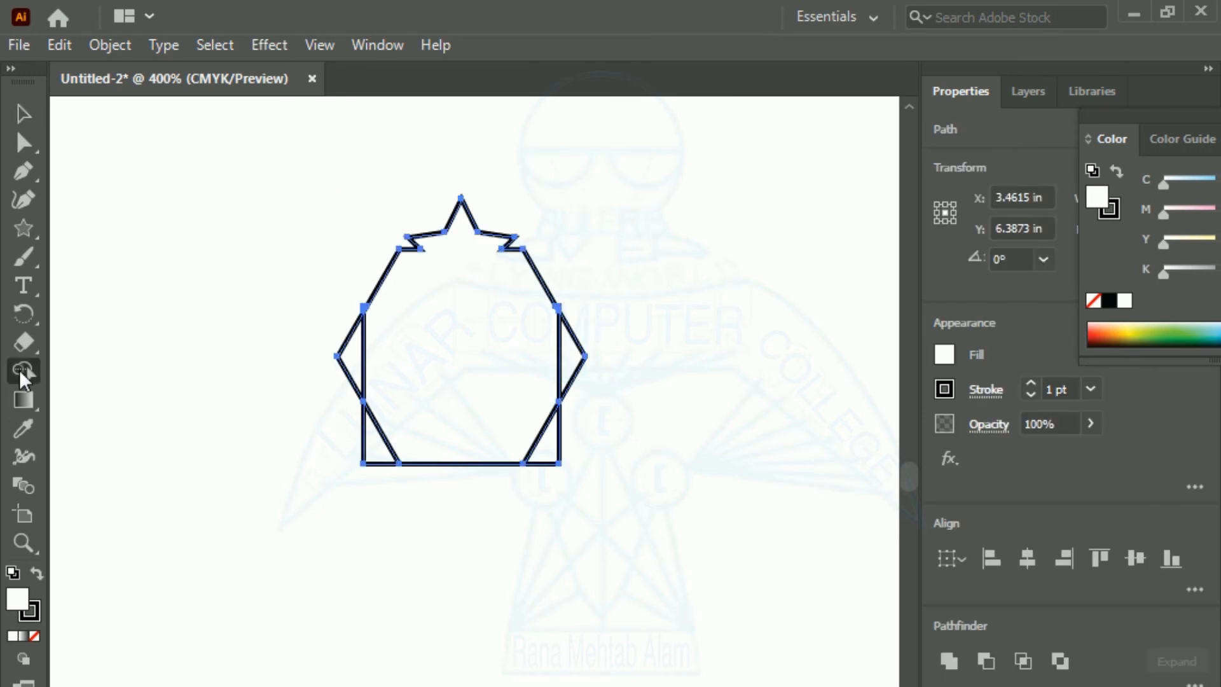
left_click_drag(349, 357, 576, 369)
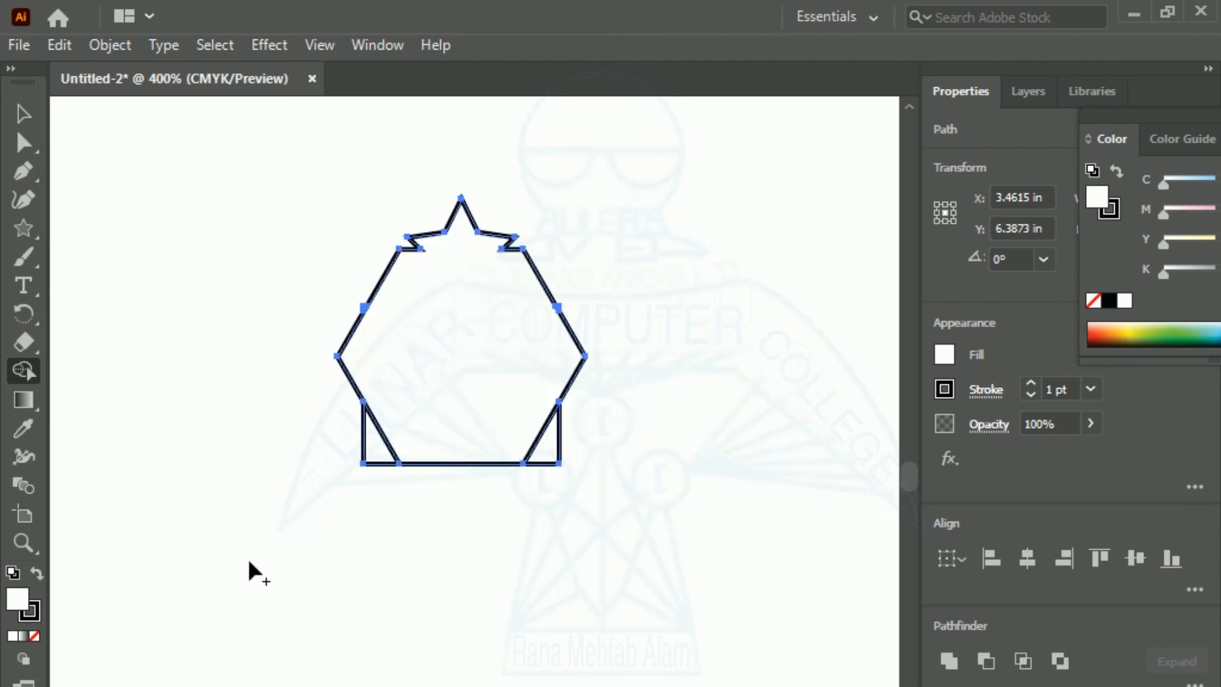
left_click(23, 113)
left_click(453, 474)
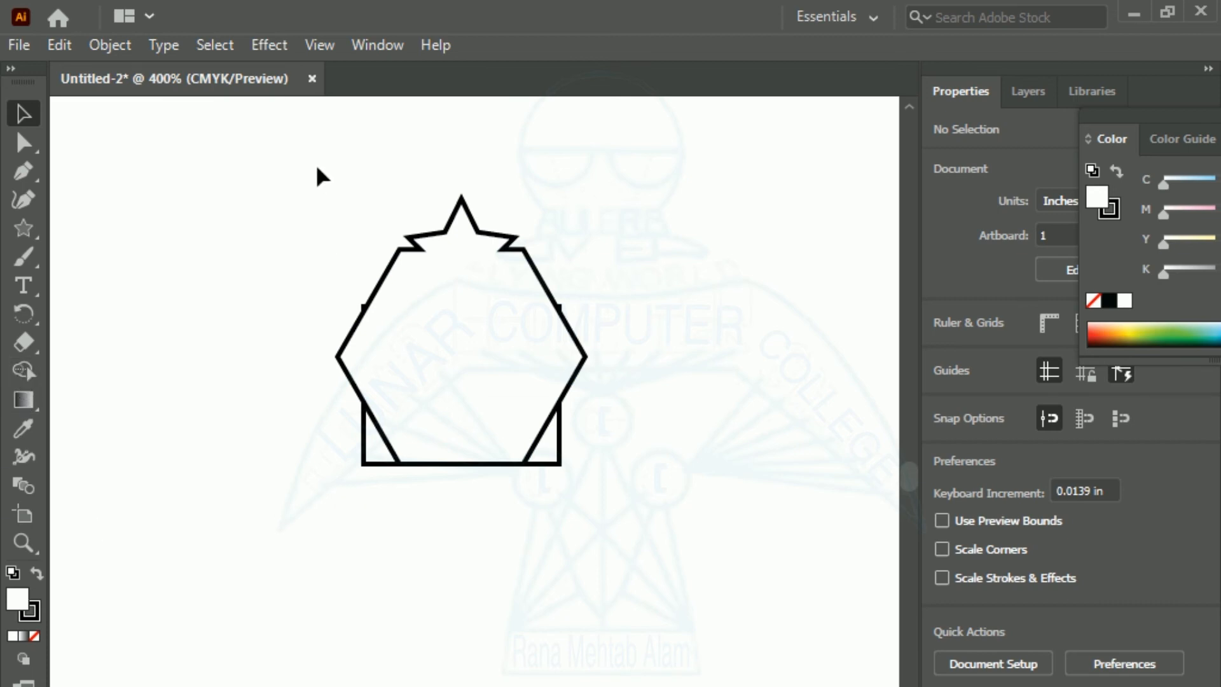
Merge the two bottom corner triangles into the body with the Shape Builder tool and select the resulting outline.
left_click_drag(289, 146, 725, 562)
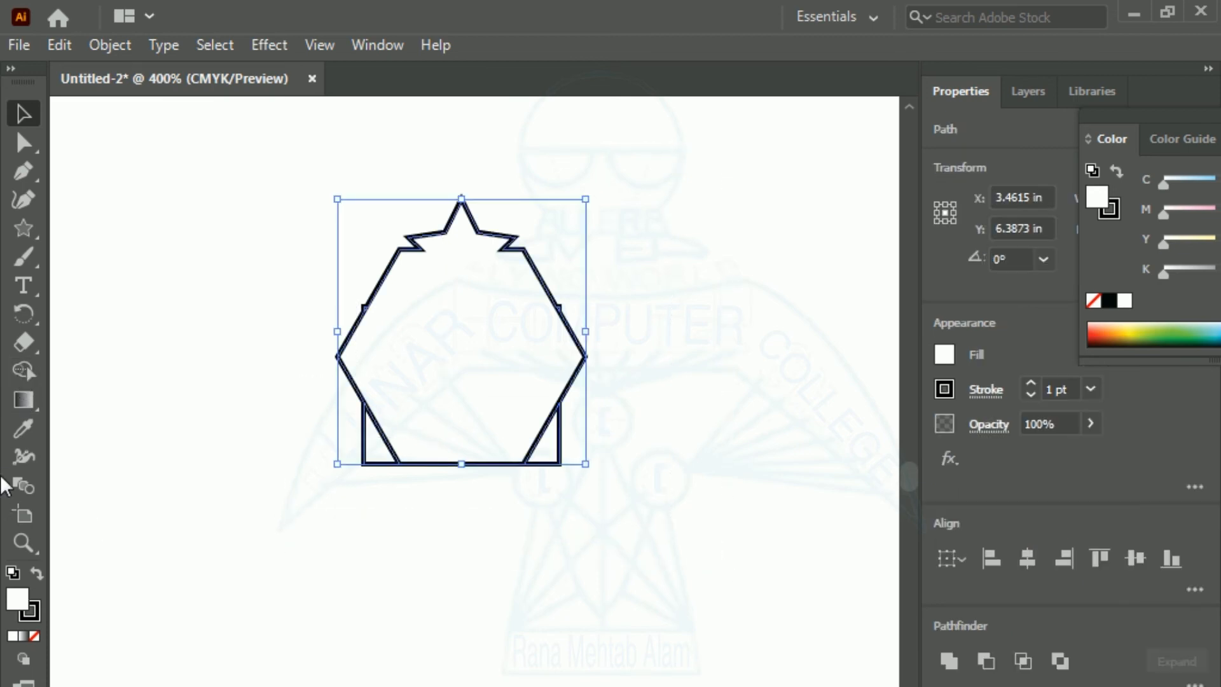
left_click(24, 374)
left_click_drag(390, 453, 555, 463)
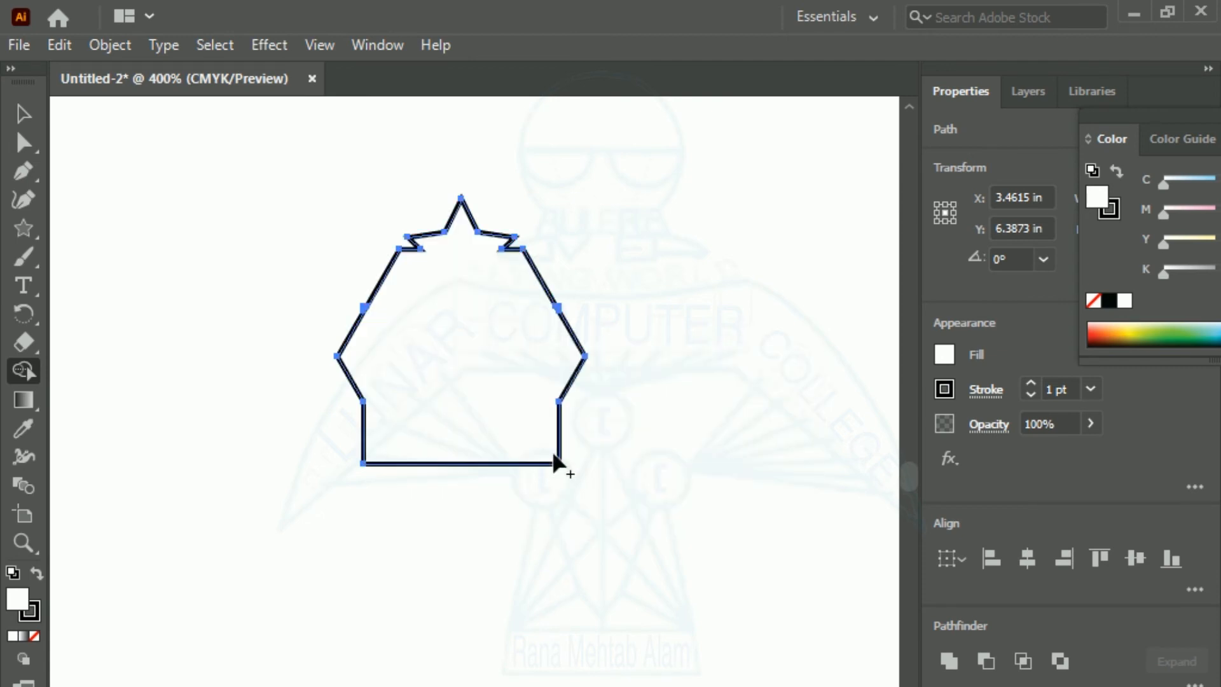
left_click(24, 115)
left_click(136, 384)
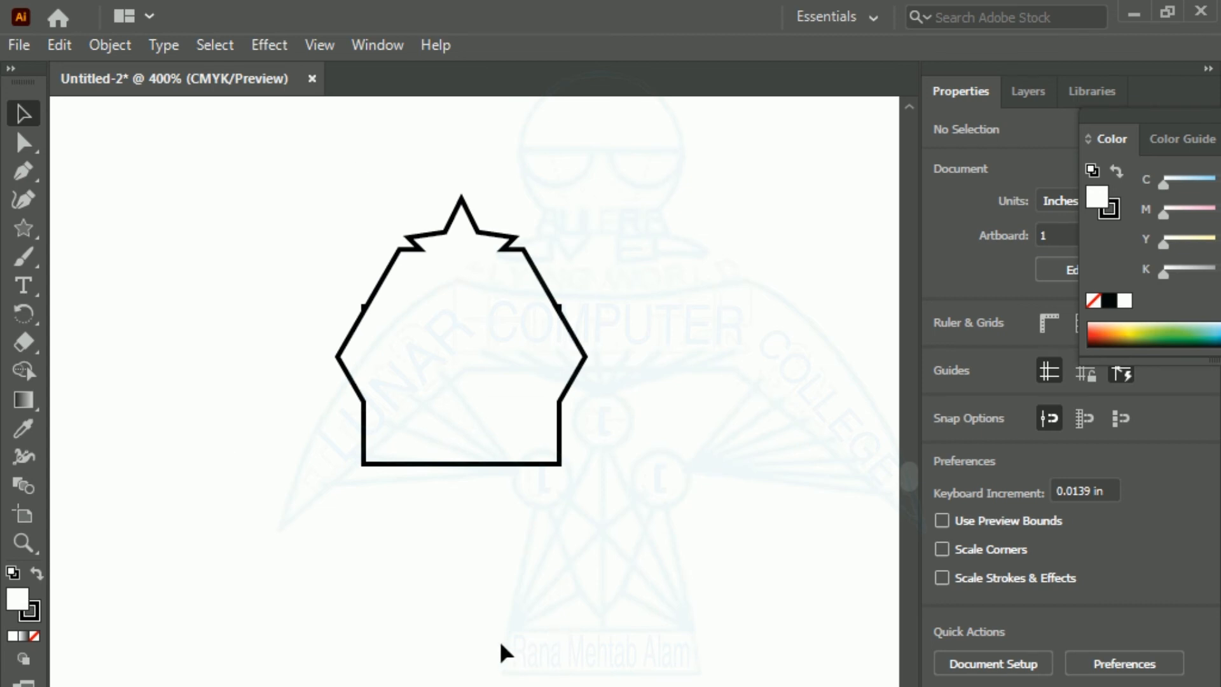
left_click(410, 471)
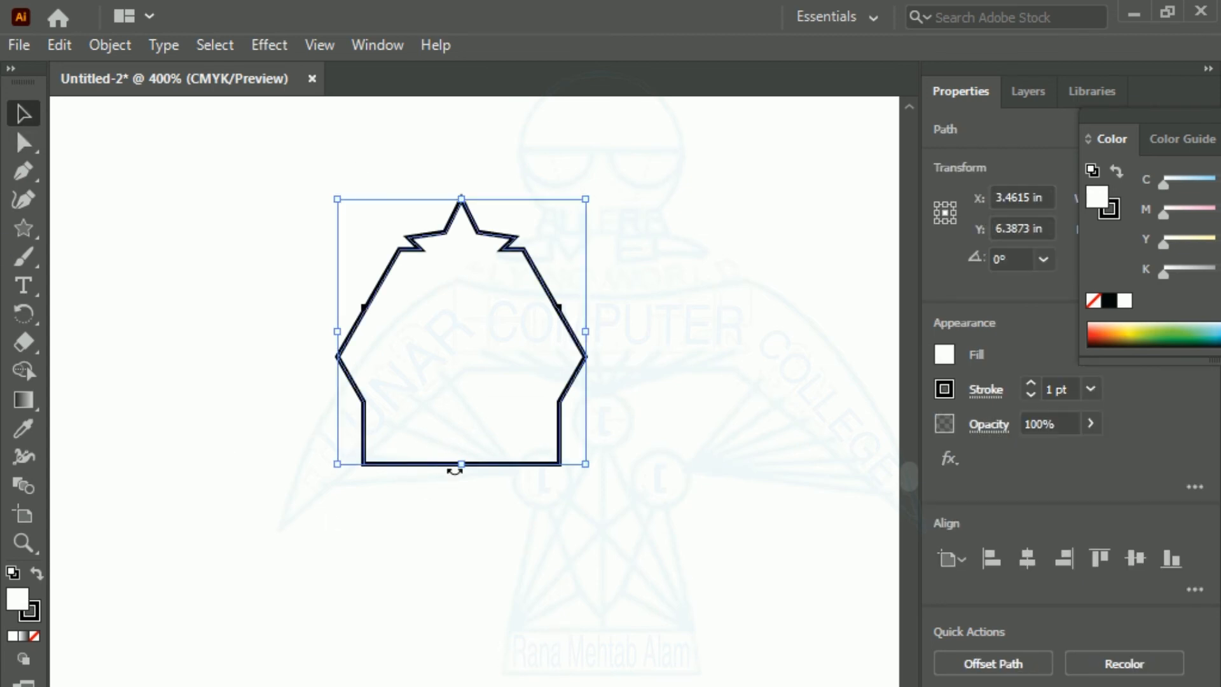
Draw a wide, flat ellipse in the empty area below the merged outline with the Ellipse tool.
left_click(425, 559)
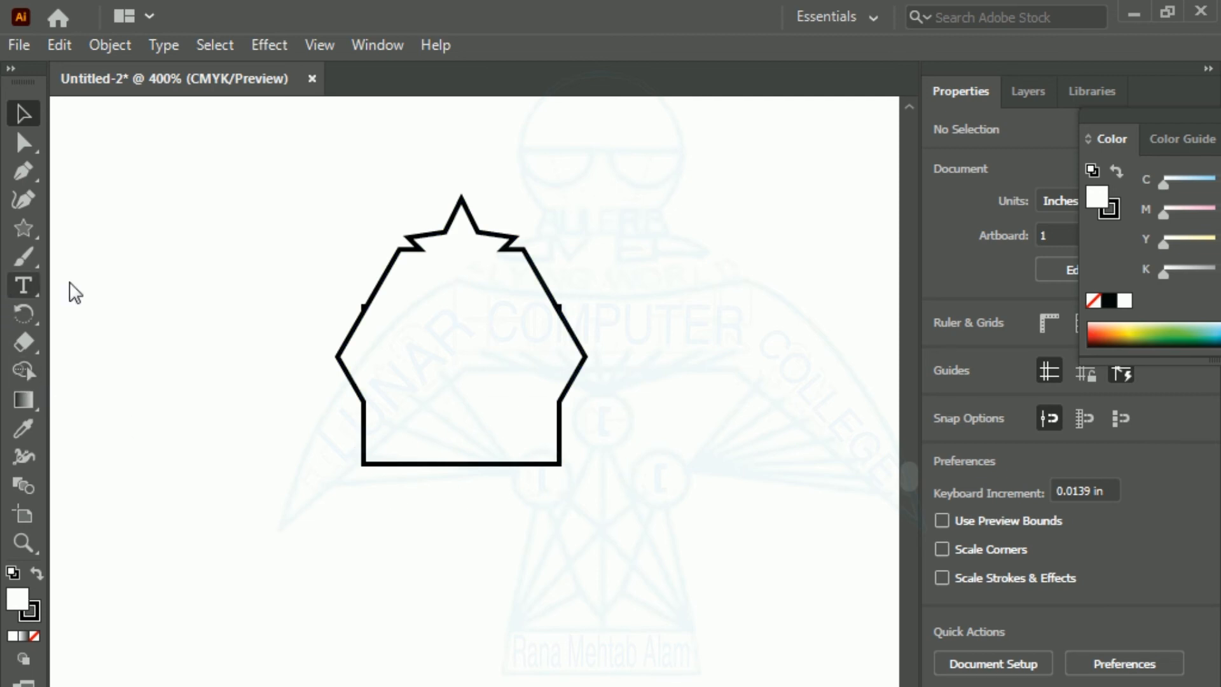
left_click(28, 236)
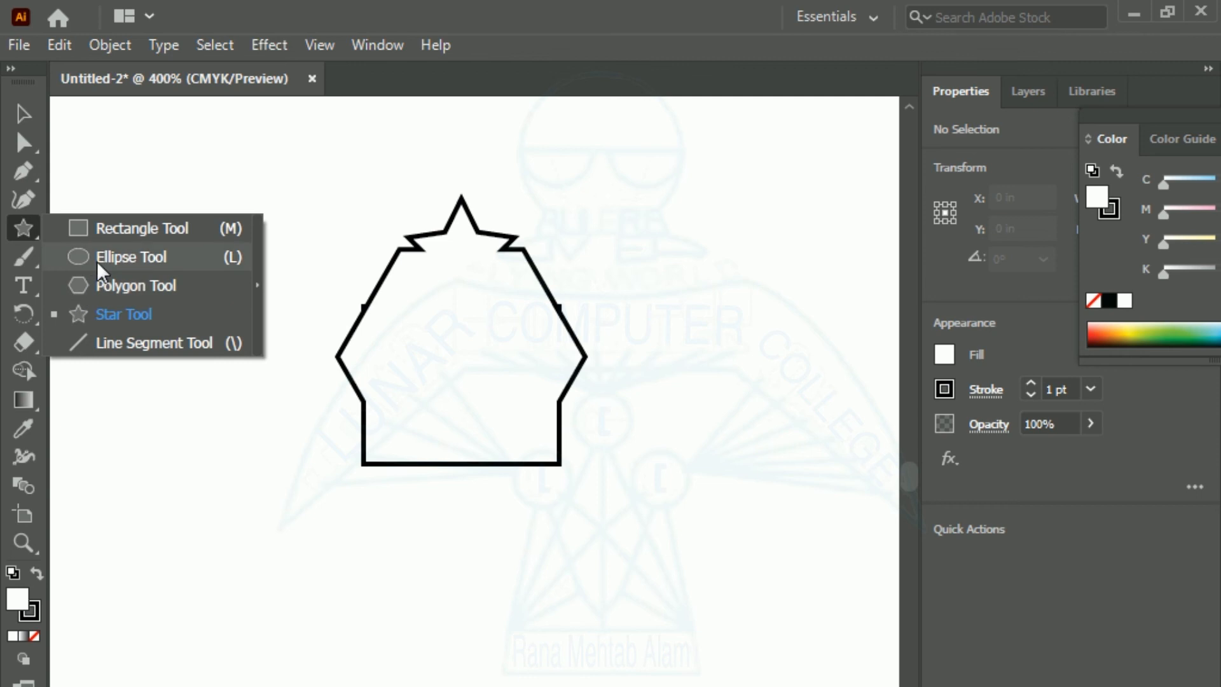
left_click(97, 261)
left_click_drag(275, 560, 502, 633)
left_click(23, 115)
left_click(181, 417)
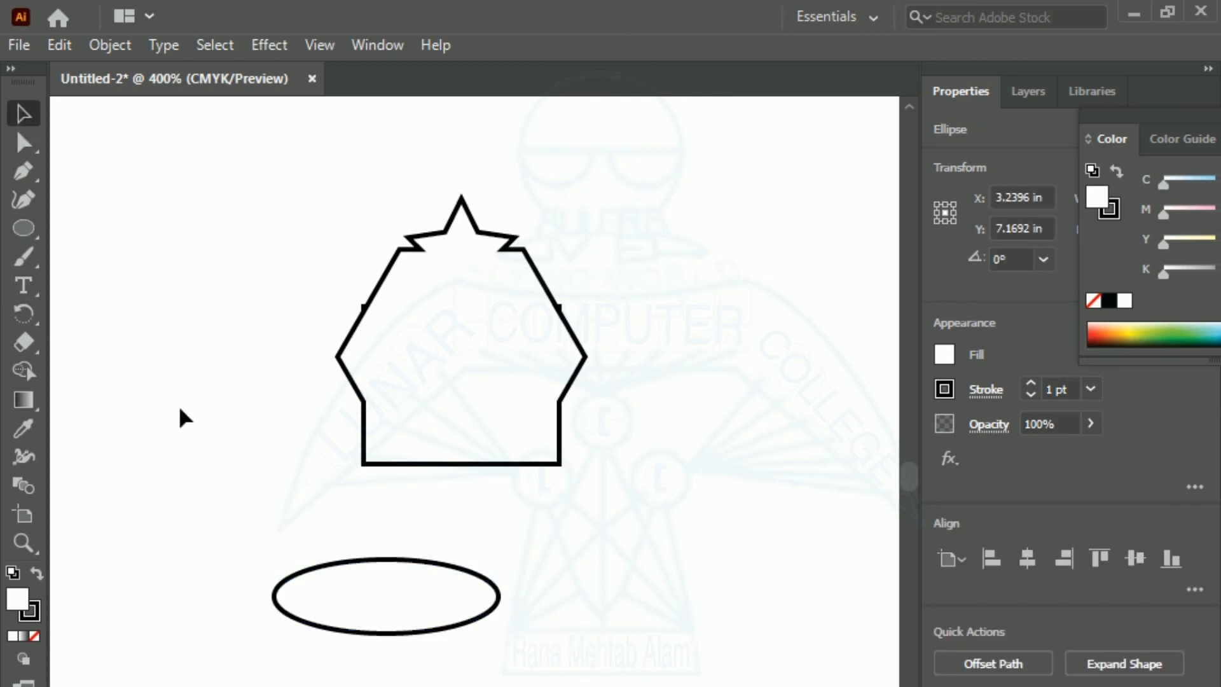
Centre the ellipse over the outline's bottom edge and narrow it to the width of the base.
left_click_drag(395, 593, 464, 453)
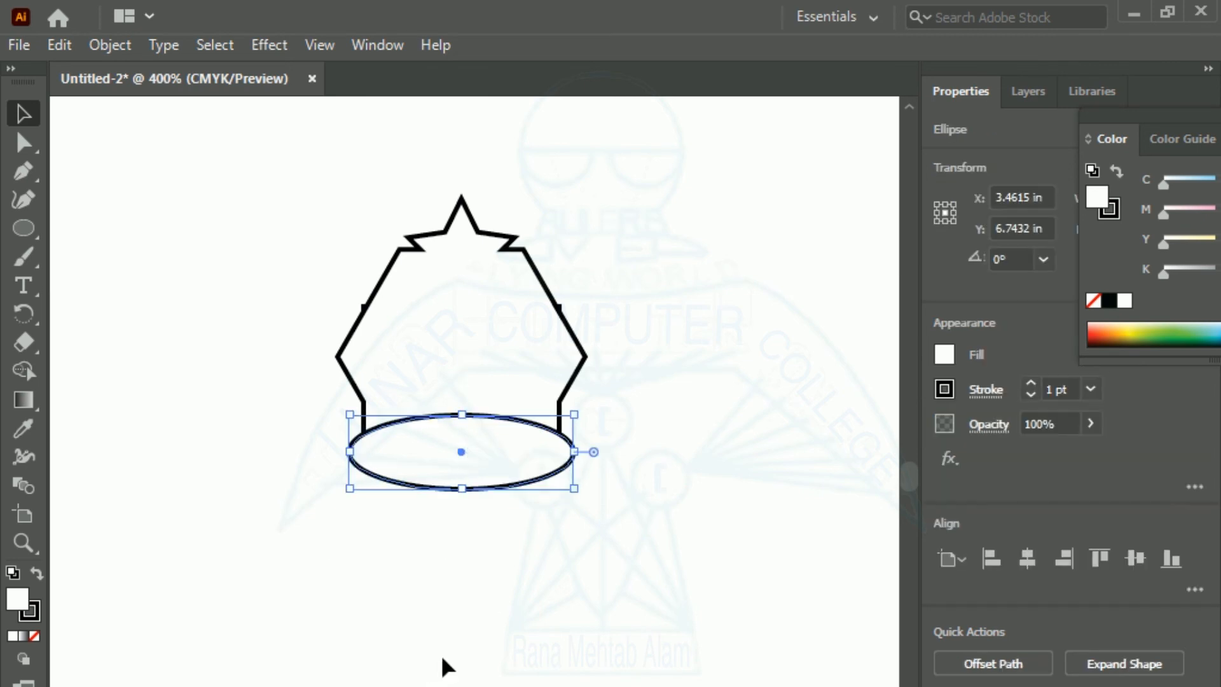
left_click_drag(350, 452, 363, 451)
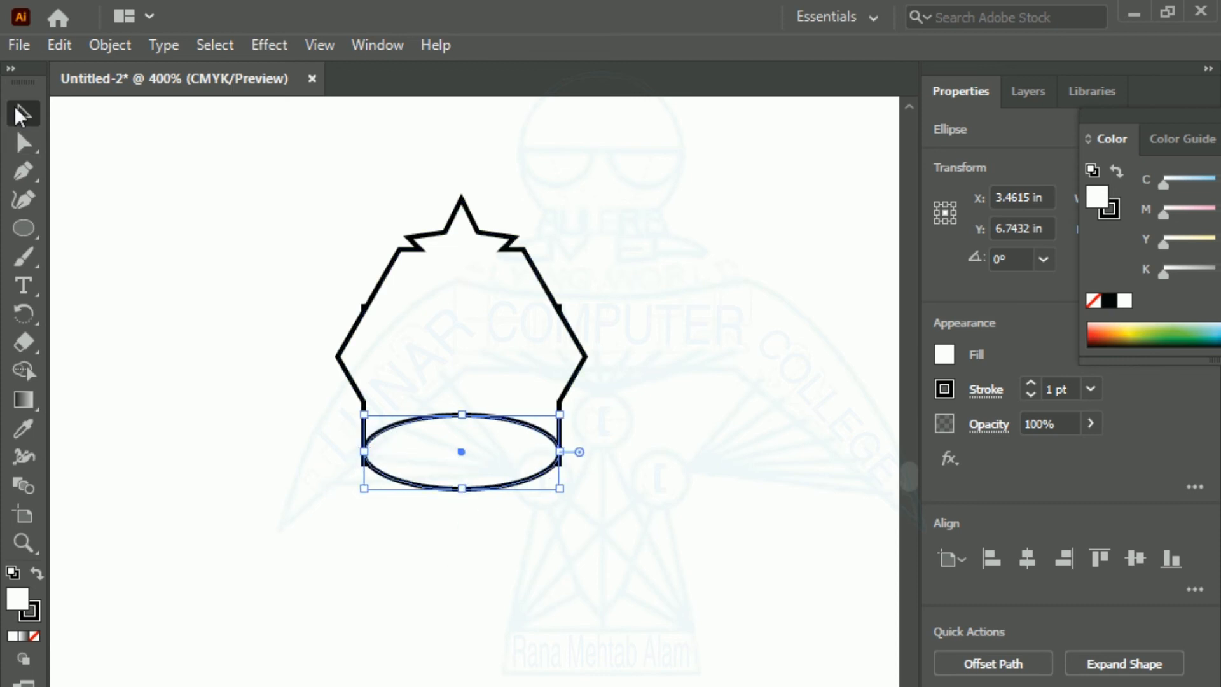
left_click(230, 552)
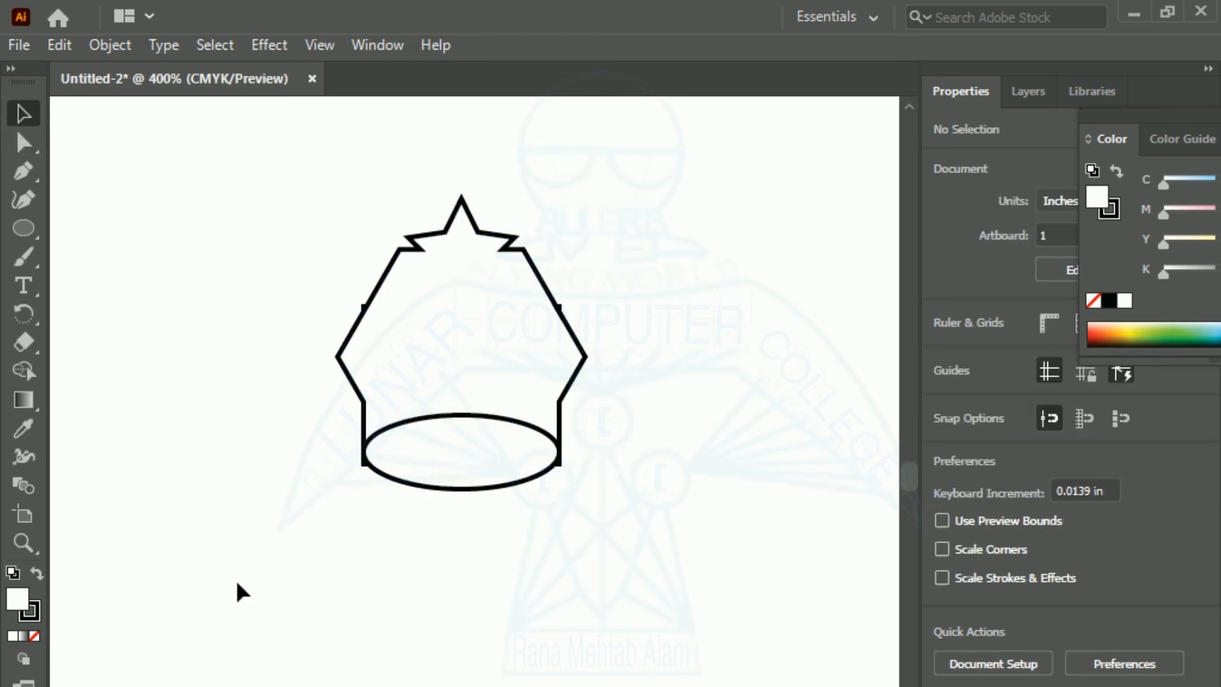
Select the outline and the ellipse and merge them into one round-bottomed shape with the Shape Builder tool.
mouse_move(282, 151)
left_mouse_down()
mouse_move(643, 522)
mouse_move(680, 576)
left_mouse_up()
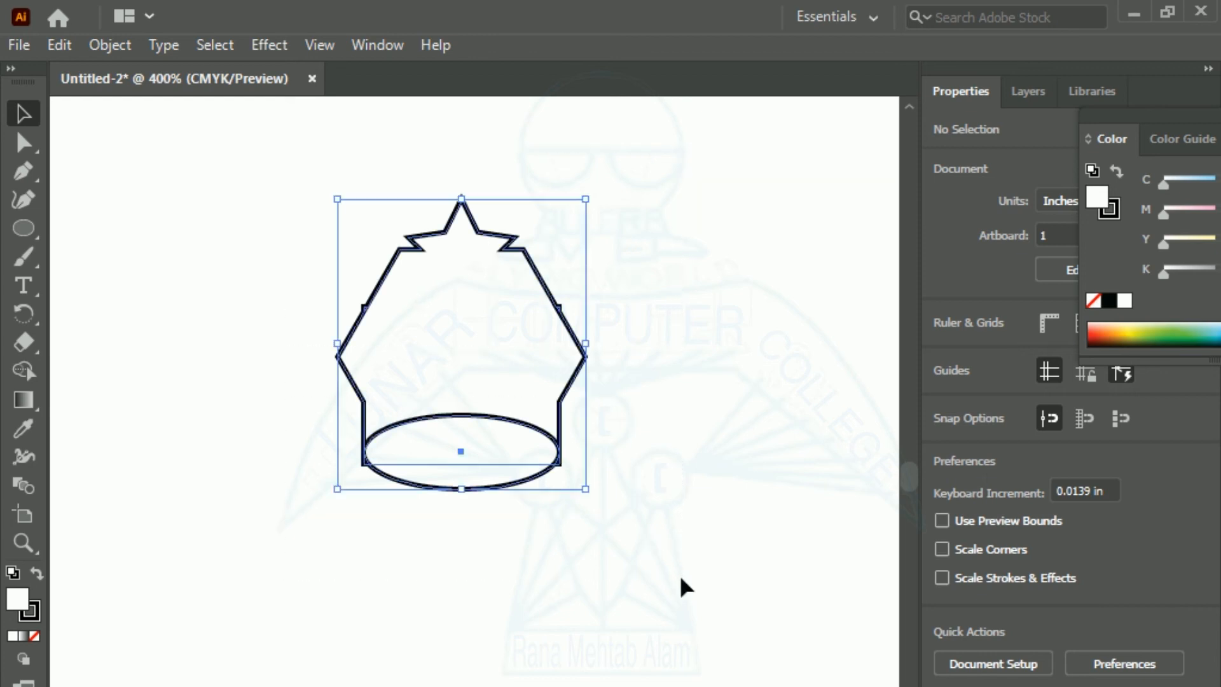
left_click(34, 368)
left_click_drag(447, 318, 452, 474)
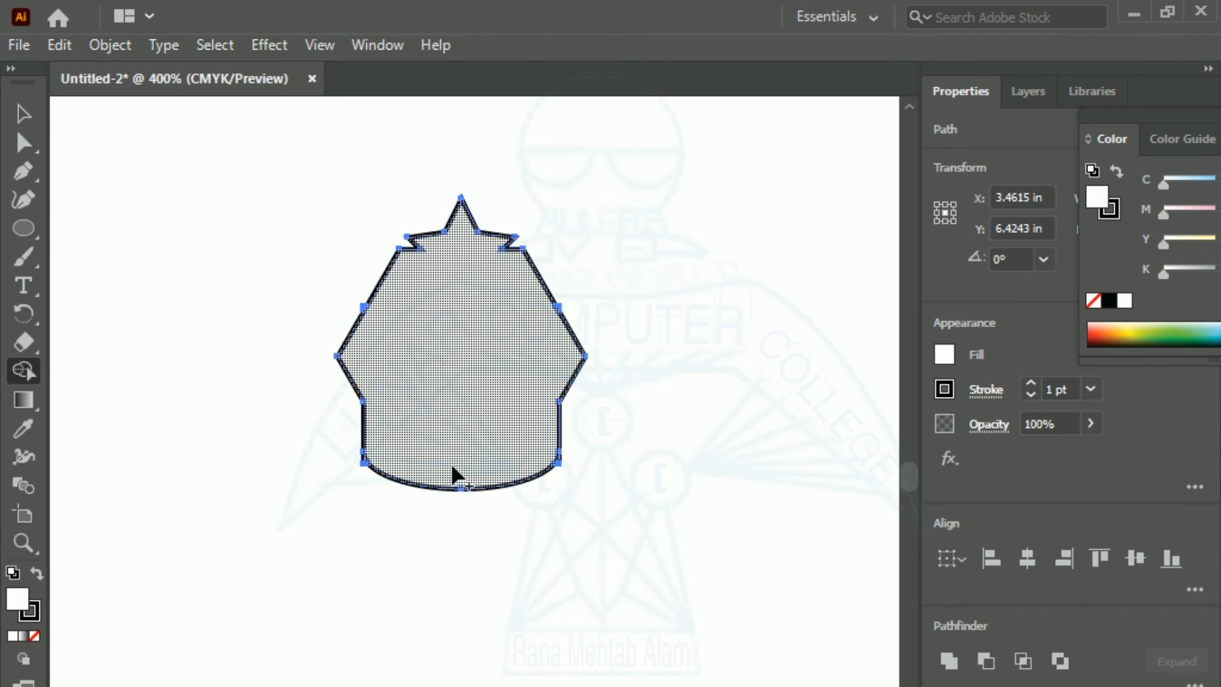
left_click(24, 113)
left_click(319, 565)
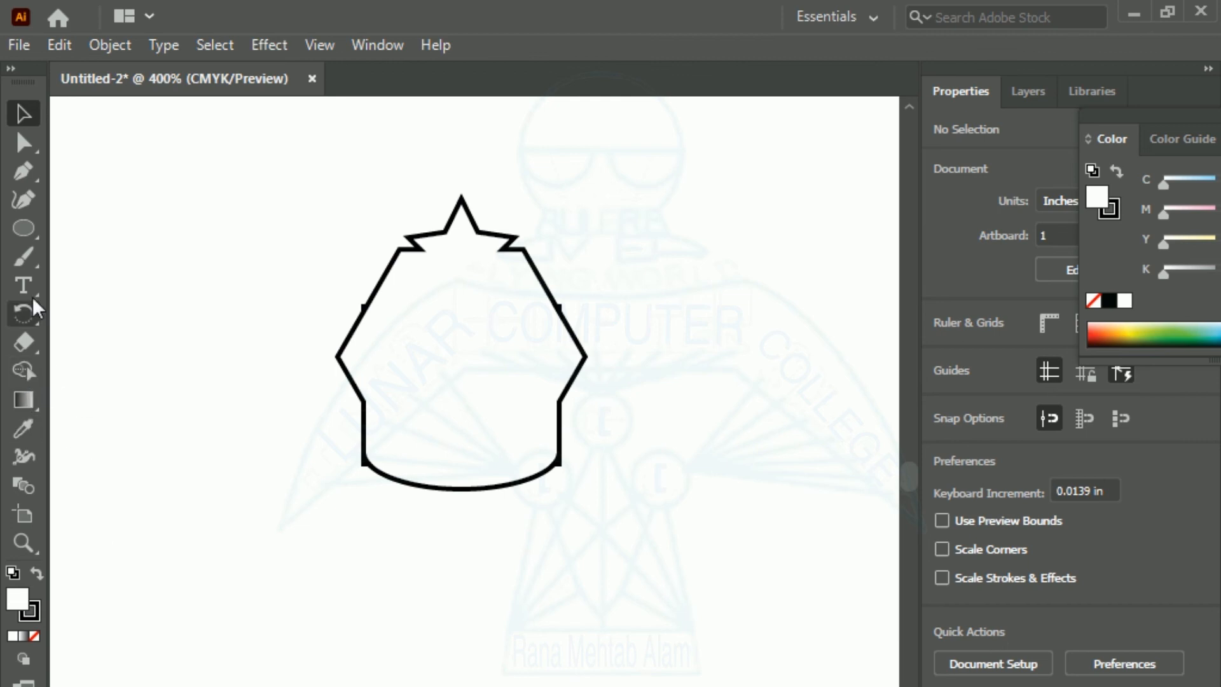
Draw a very thin ellipse across the body just above the base and narrow it to the base's width.
left_click(31, 227)
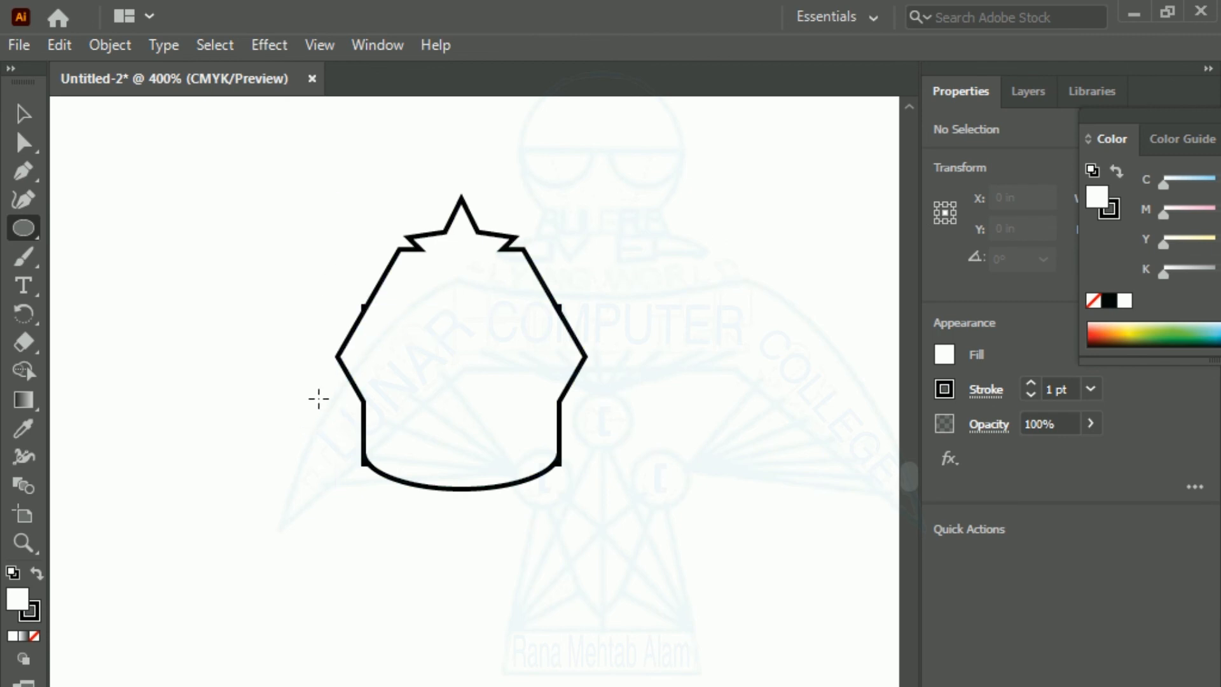
mouse_move(330, 382)
left_mouse_down()
mouse_move(596, 385)
mouse_move(593, 405)
left_mouse_up()
key("v")
left_click(468, 574)
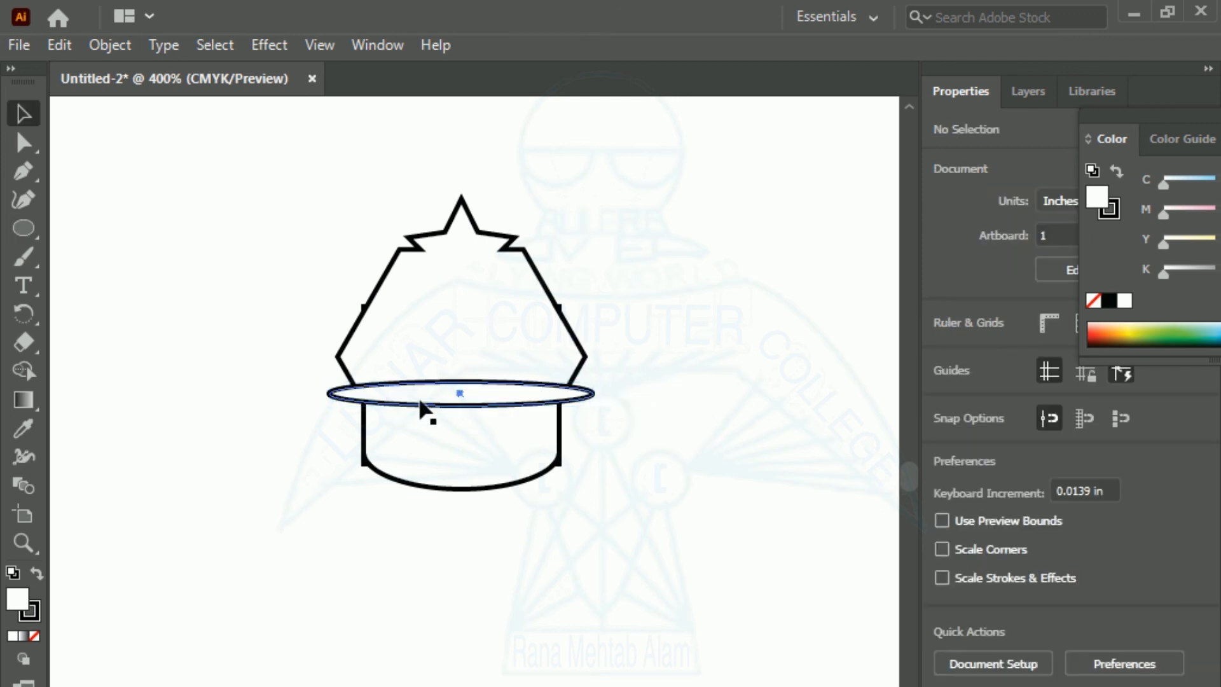
left_click(420, 404)
left_click_drag(329, 404, 364, 399)
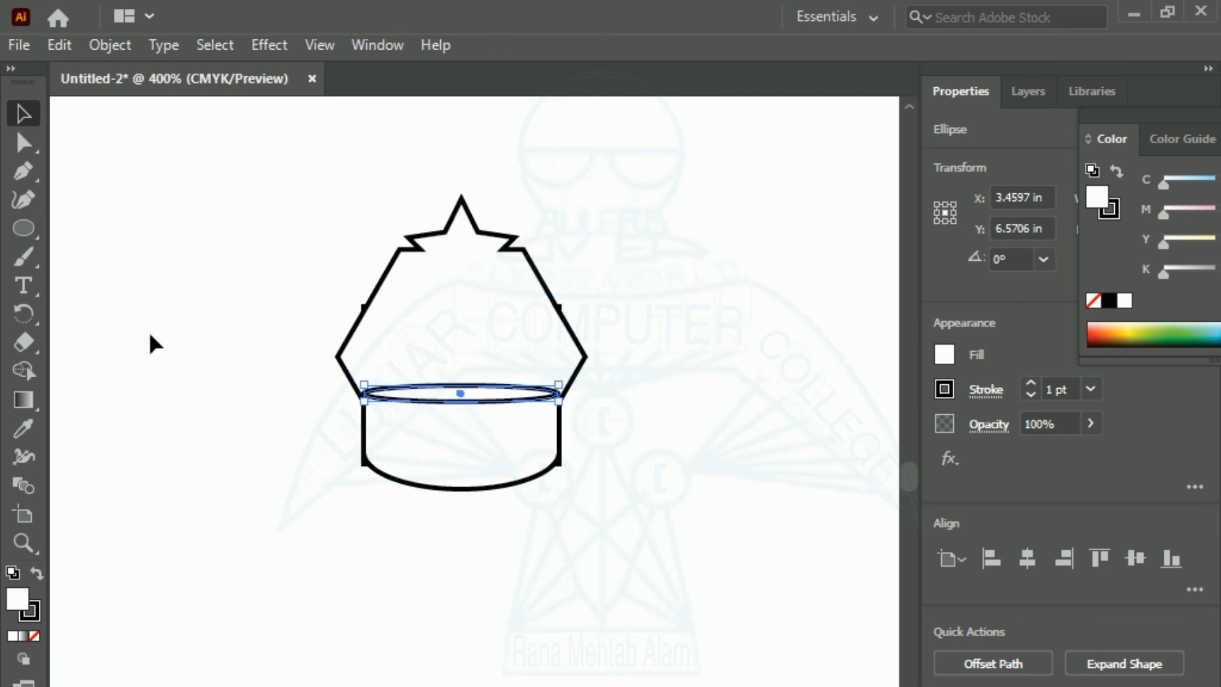
left_click(247, 543)
Select the body and the thin ellipse and fill both with CMYK Green.
key("ctrl+equal")
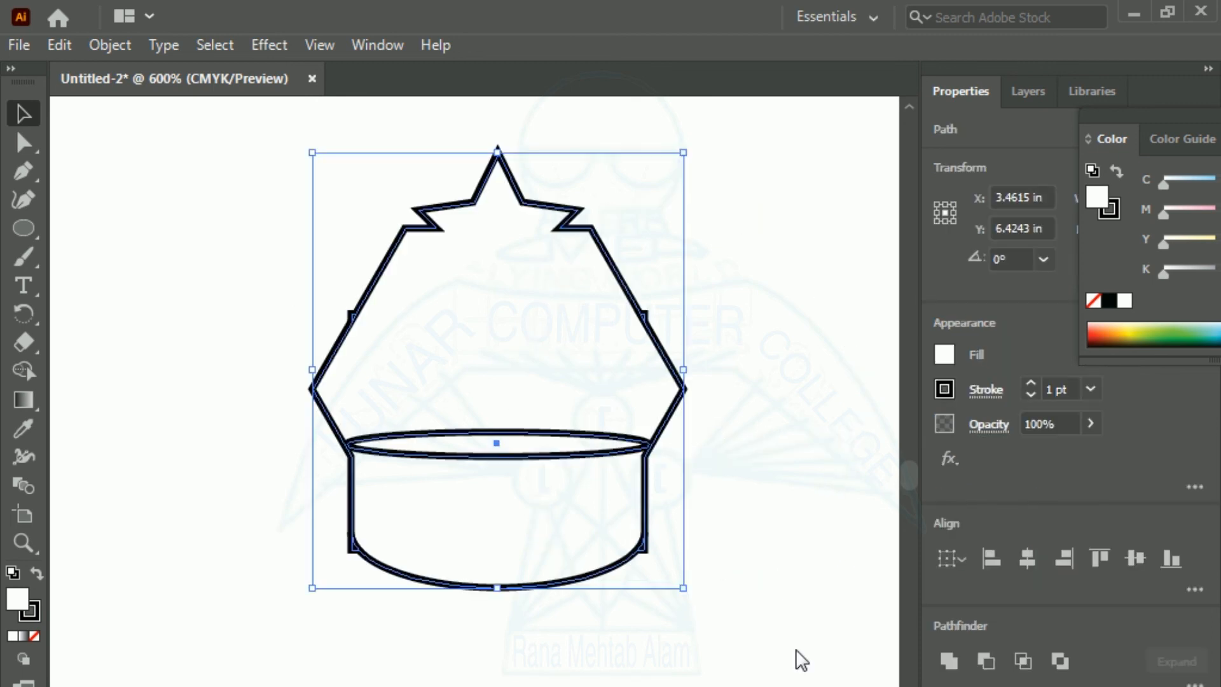
left_click(262, 320)
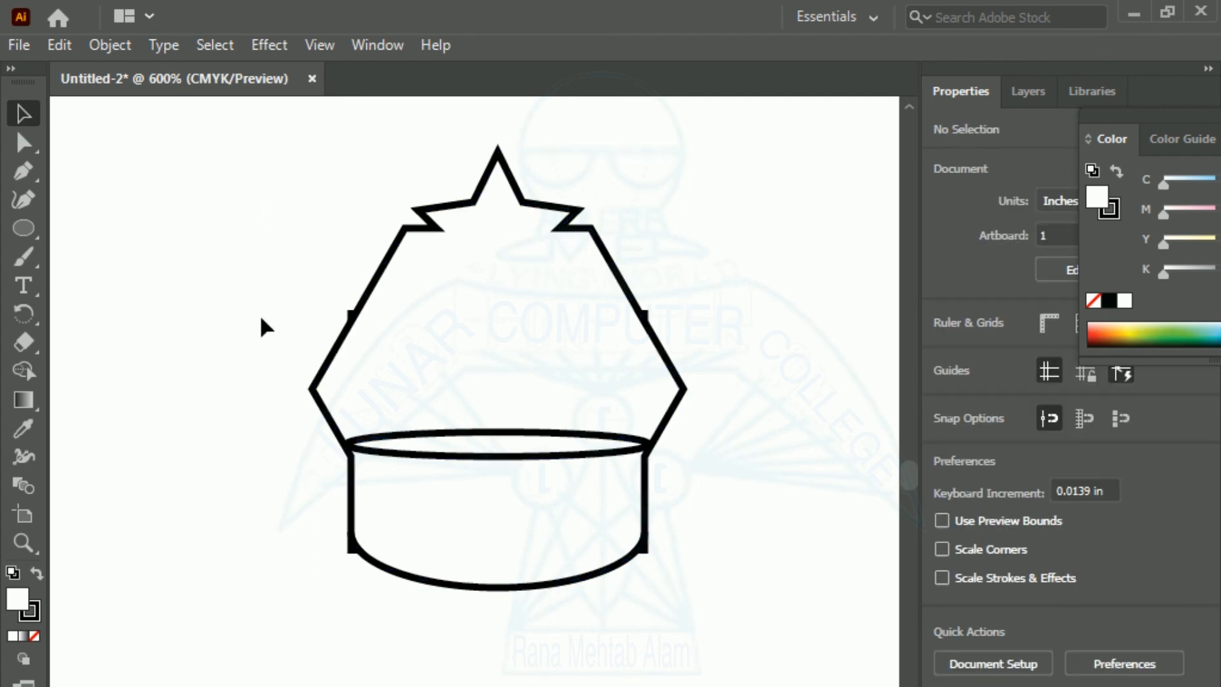
mouse_move(237, 124)
left_mouse_down()
mouse_move(422, 477)
mouse_move(744, 666)
left_mouse_up()
left_click(944, 354)
left_click(786, 440)
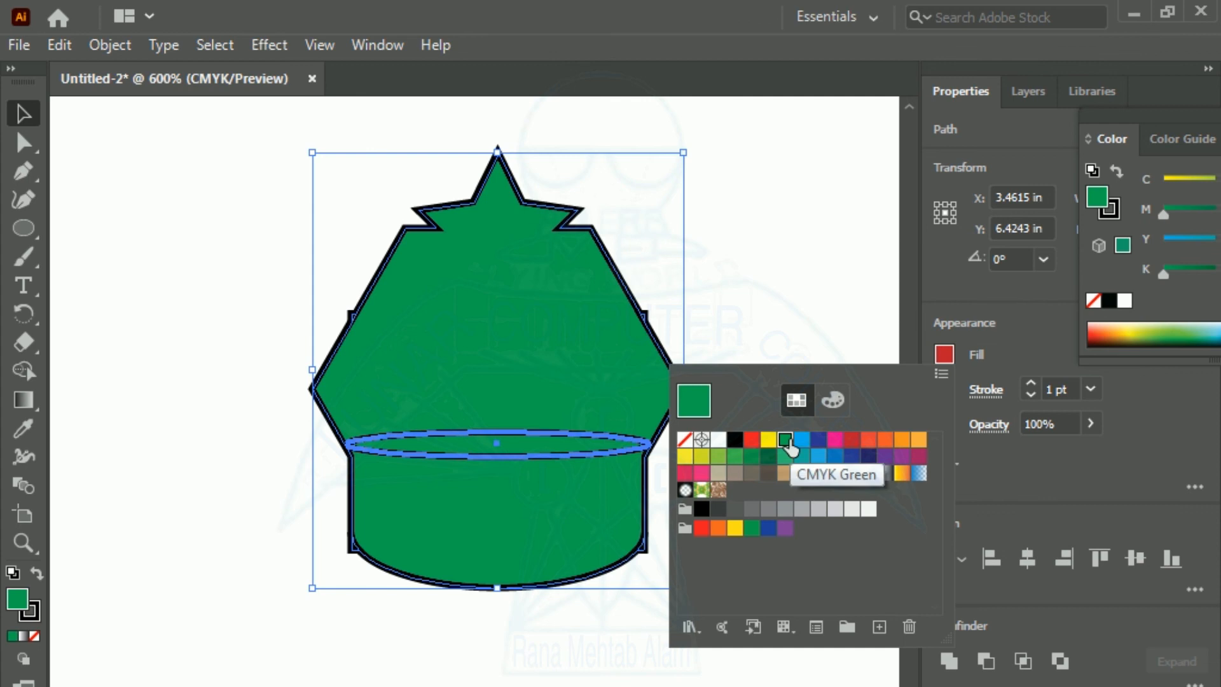
key("Escape")
left_click(248, 432)
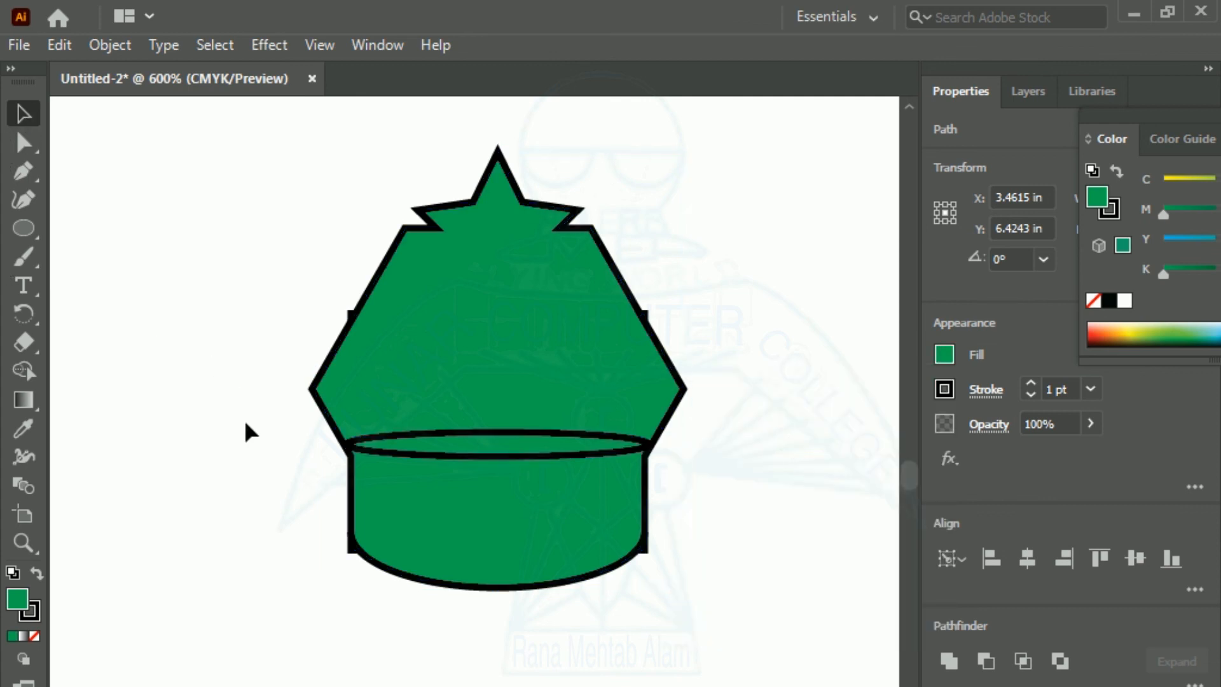
Select the body and the thin ellipse and cut the ellipse's region out with the Shape Builder tool.
left_click(405, 454)
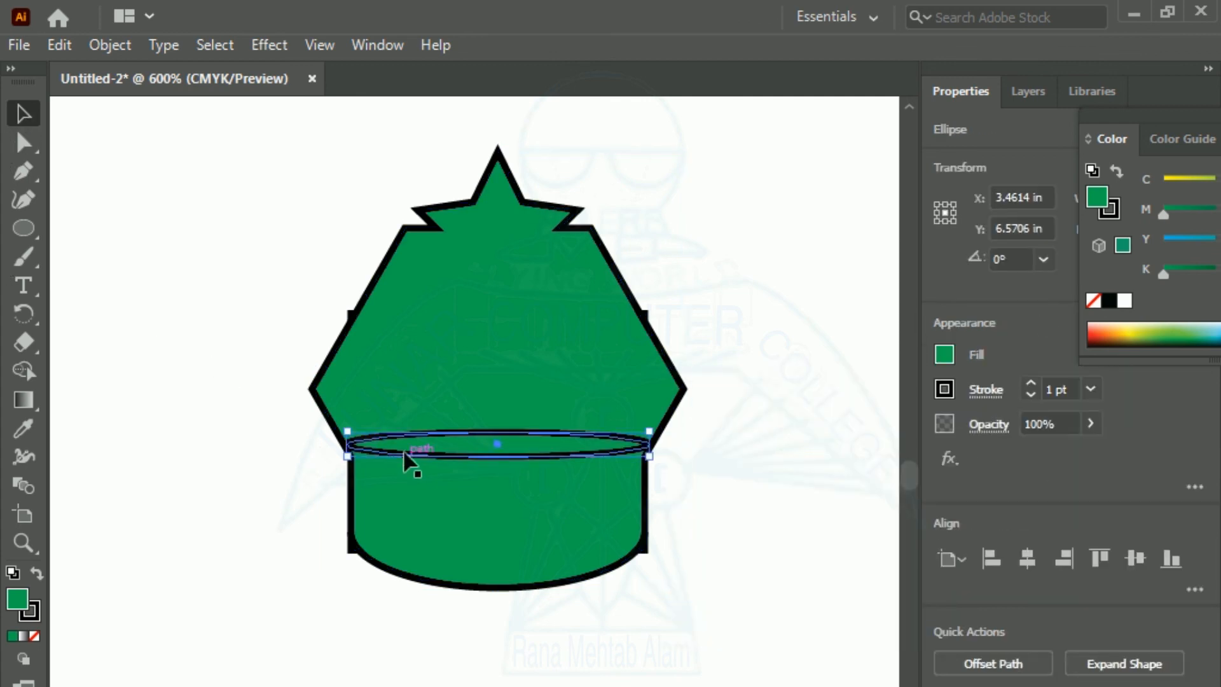
left_click(230, 421)
left_click_drag(239, 131, 781, 683)
key("shift+m")
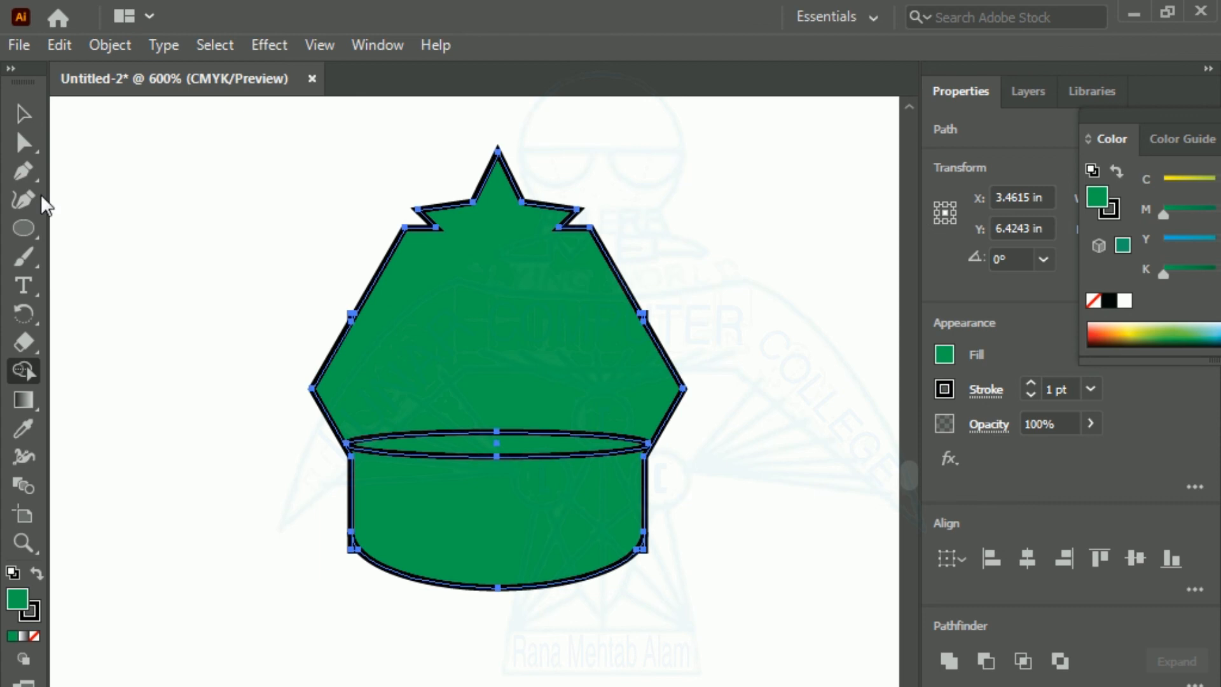
left_click(23, 114)
left_click(252, 226)
left_click_drag(245, 124, 755, 649)
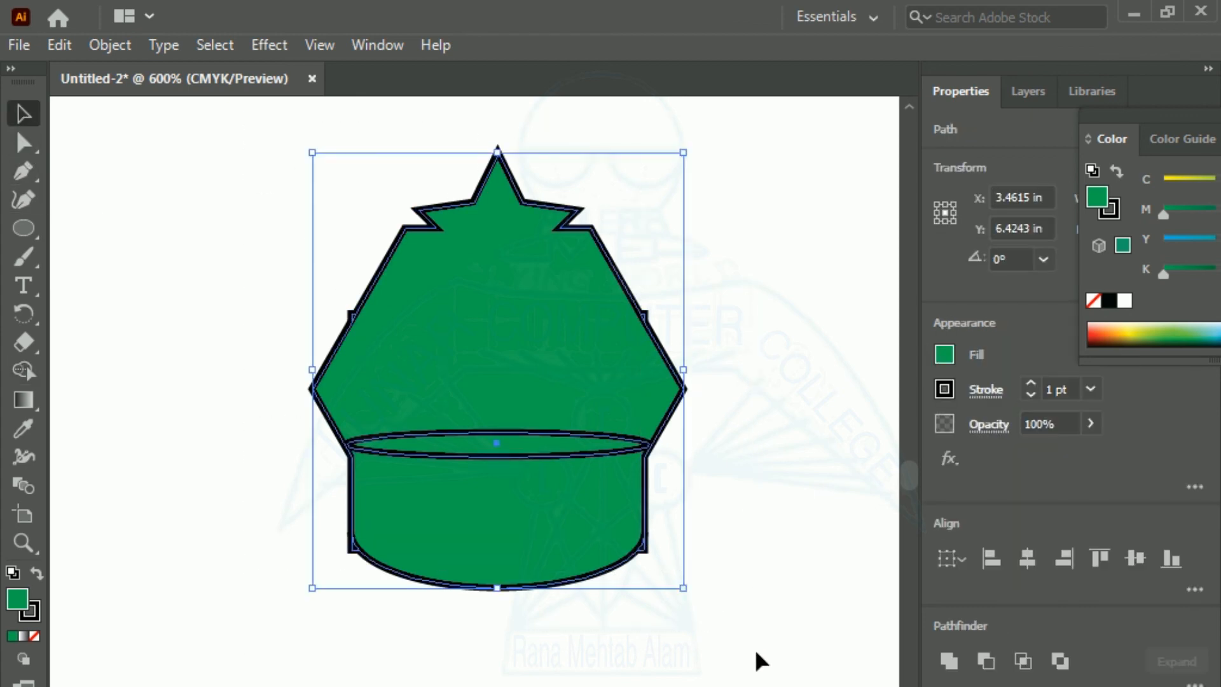
left_click(23, 367)
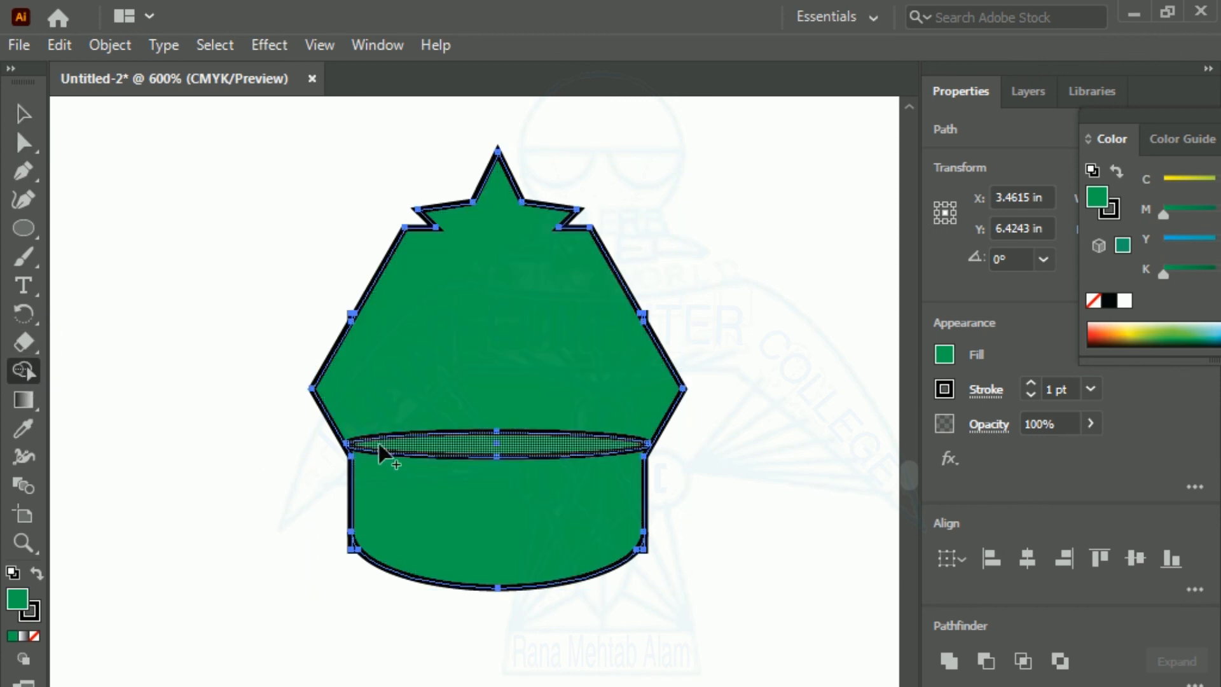
left_click(508, 441, "alt")
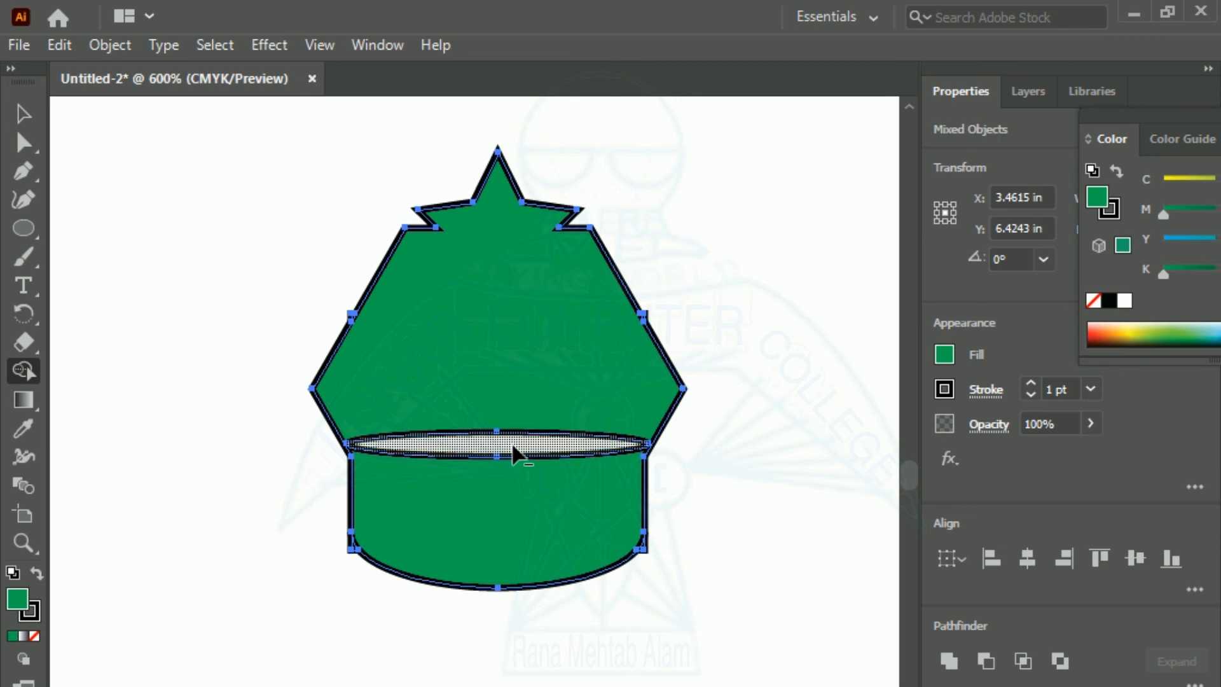
left_click(23, 113)
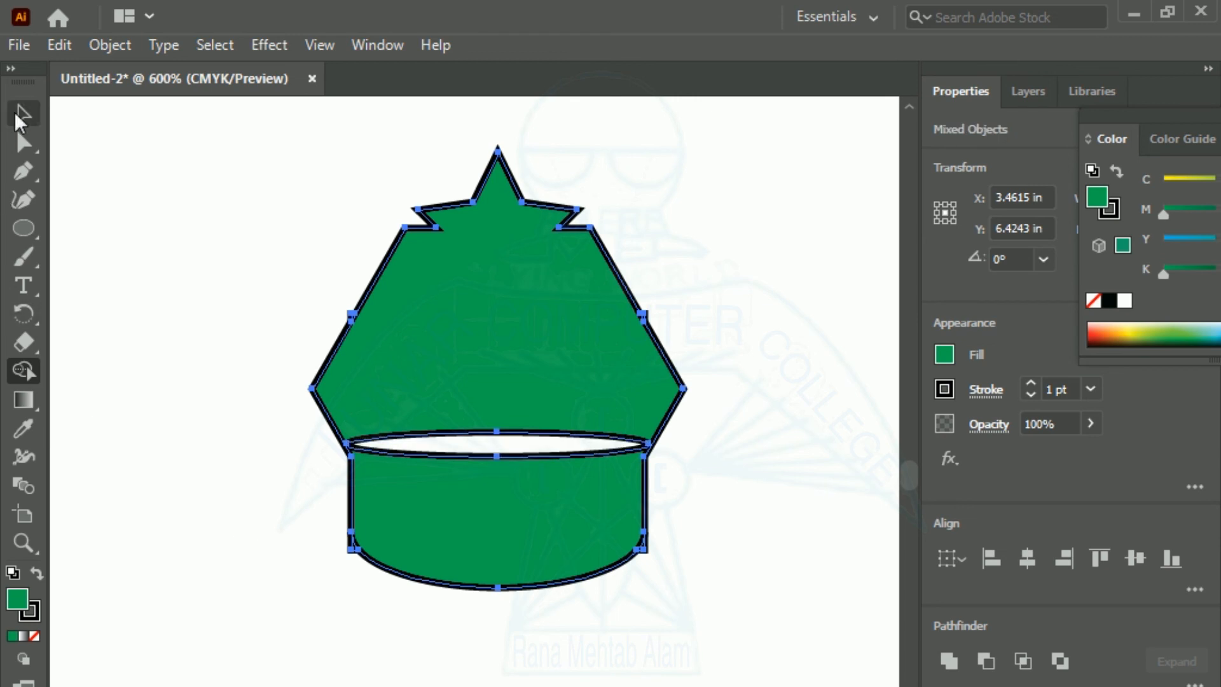
left_click(114, 267)
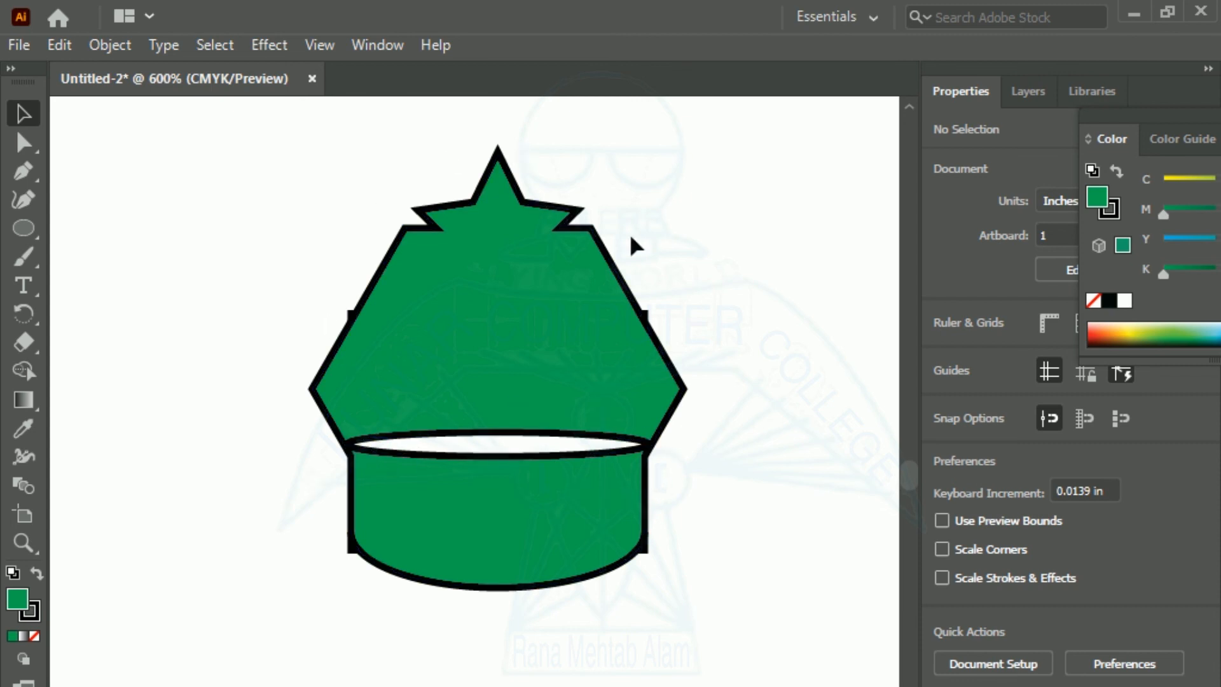
Select the whole green artwork and set its stroke weight to 0.
left_click(434, 470)
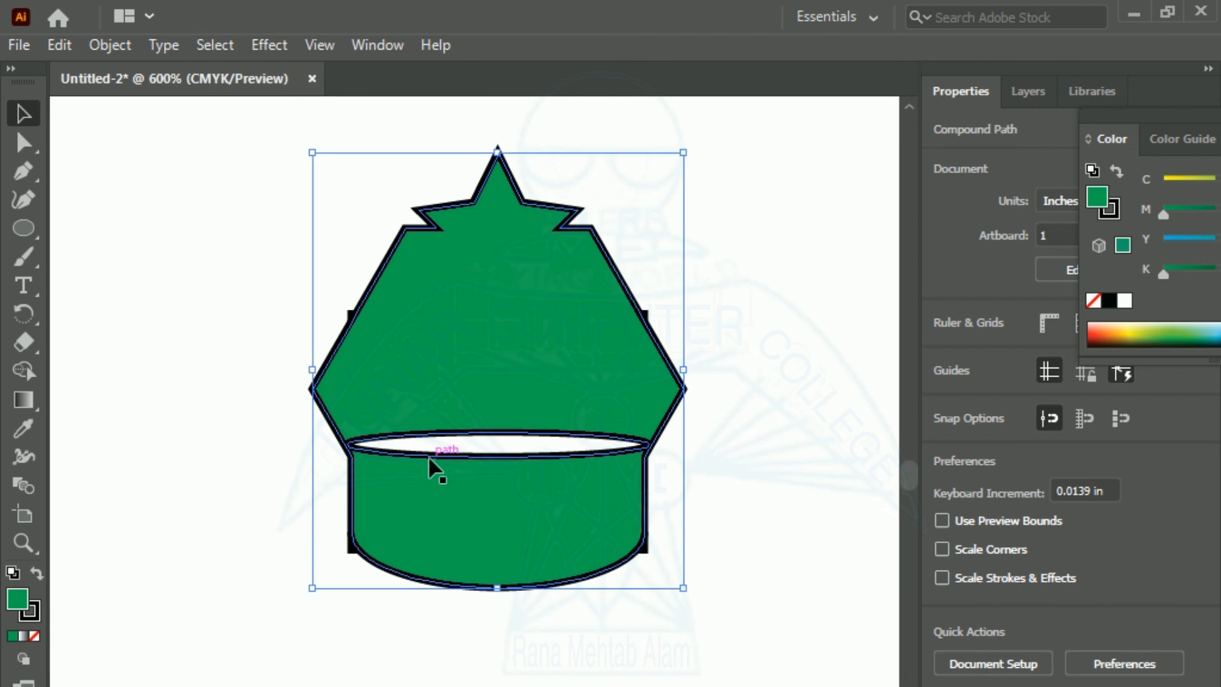
left_click(235, 143)
left_click_drag(247, 115, 724, 652)
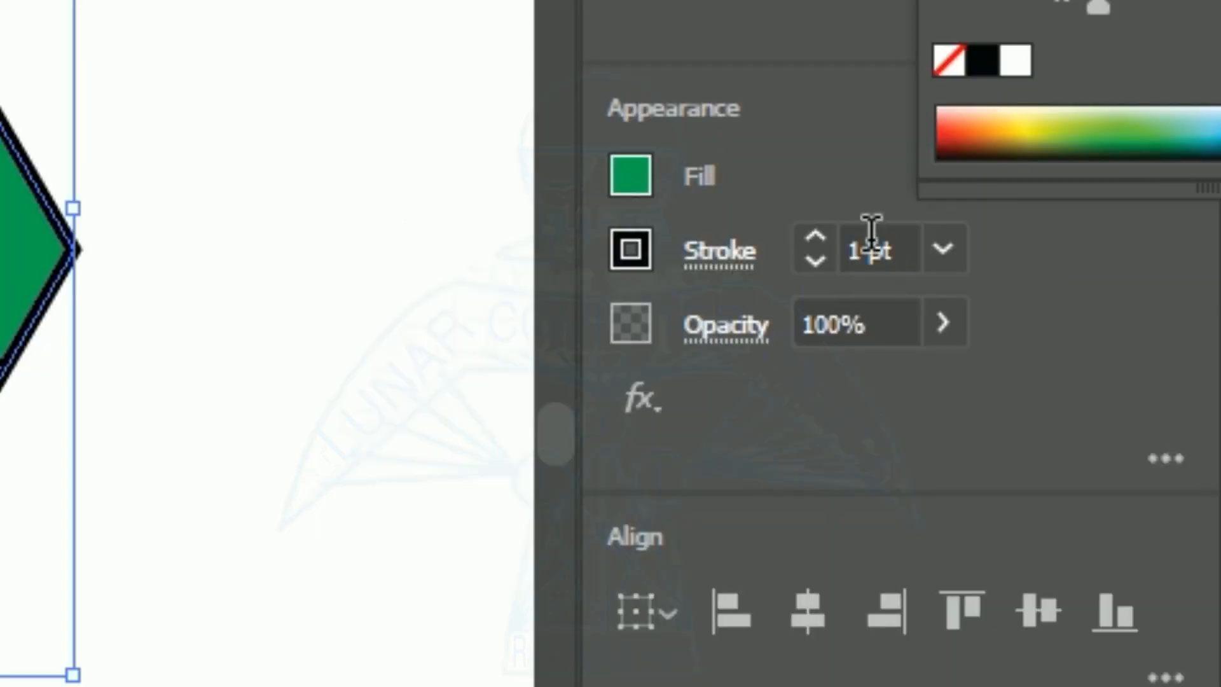
left_click(902, 254)
left_click_drag(902, 253, 844, 251)
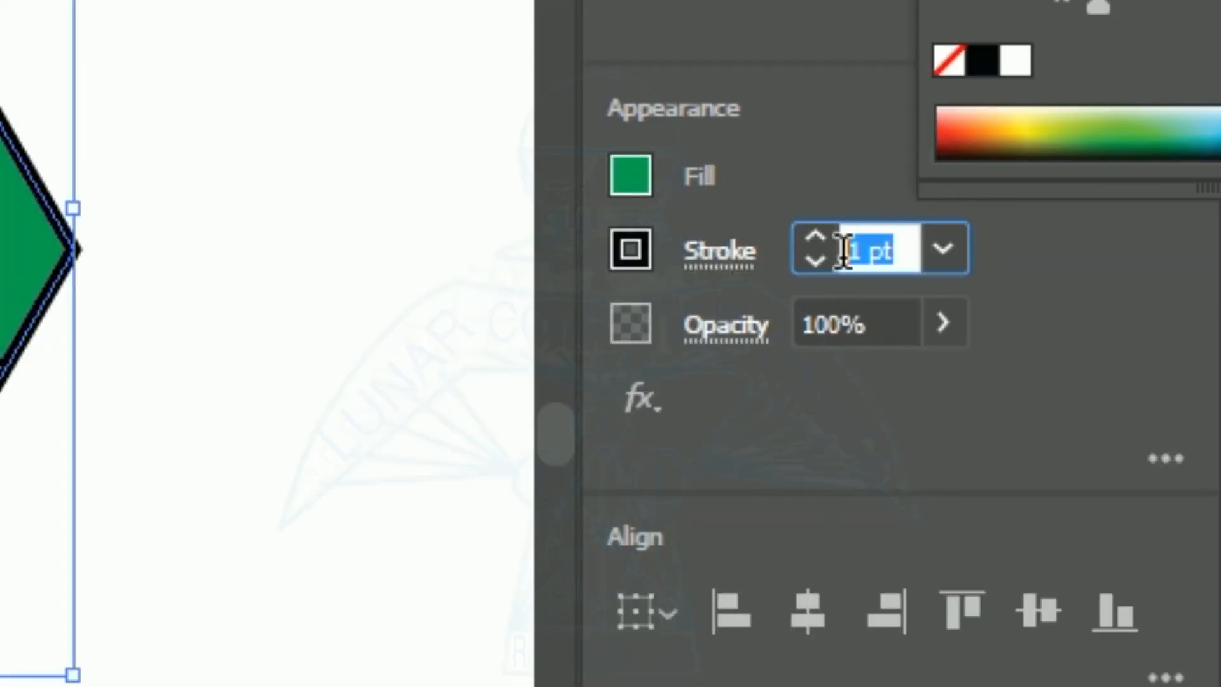
type("0")
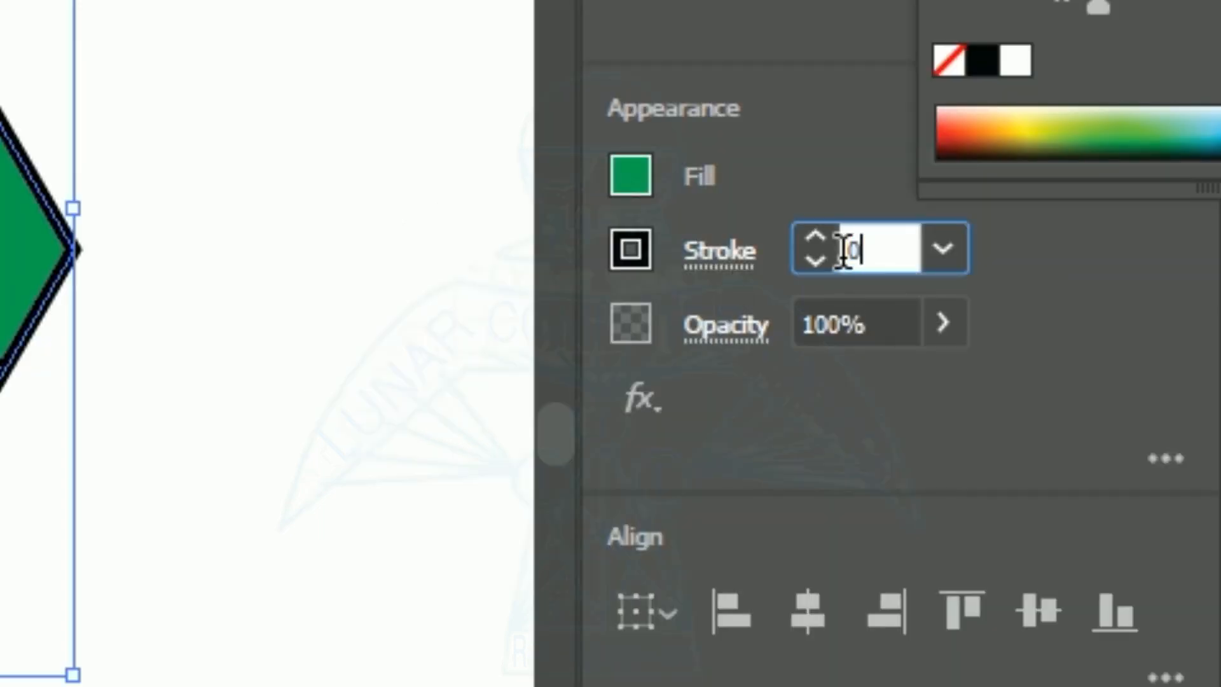
key("Return")
left_click(232, 287)
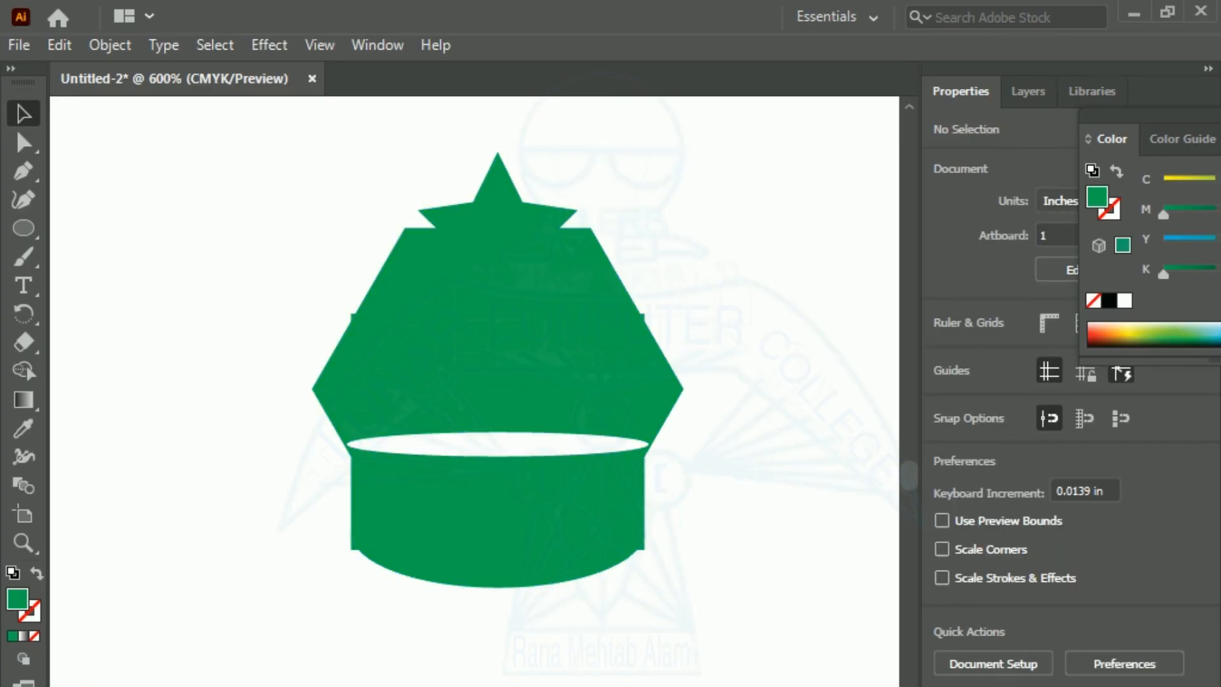
Select the whole green artwork and set its stroke weight to 0.25 pt.
left_click_drag(272, 130, 826, 685)
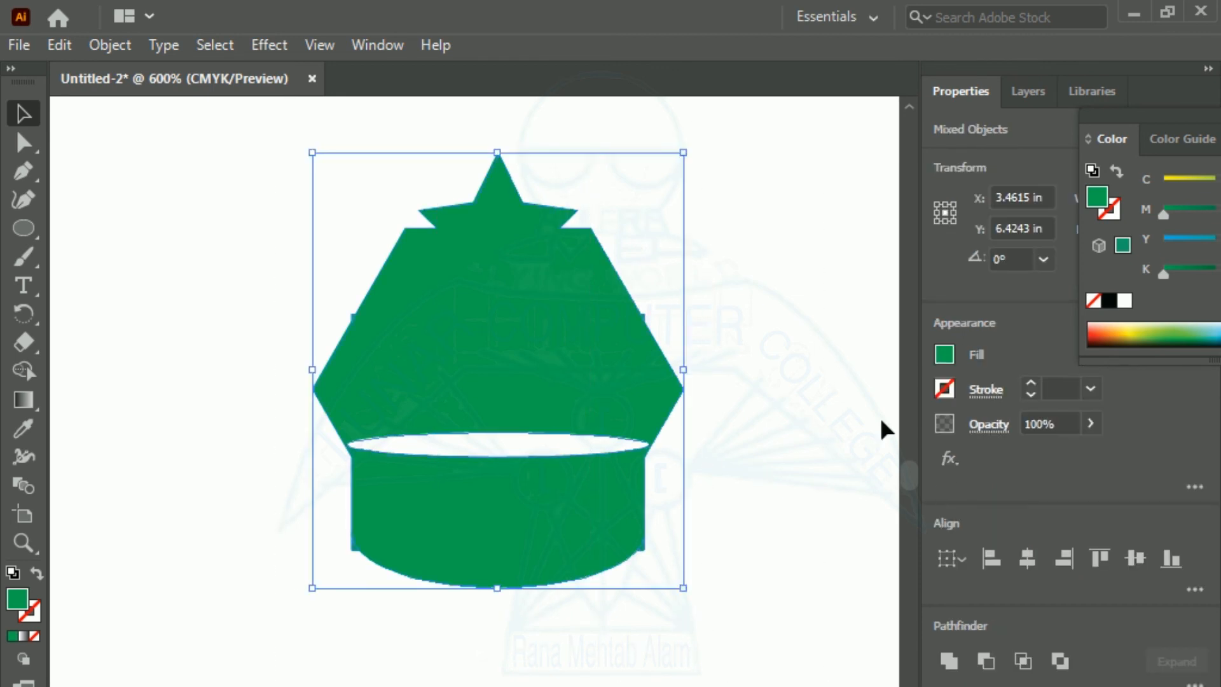
left_click(1054, 389)
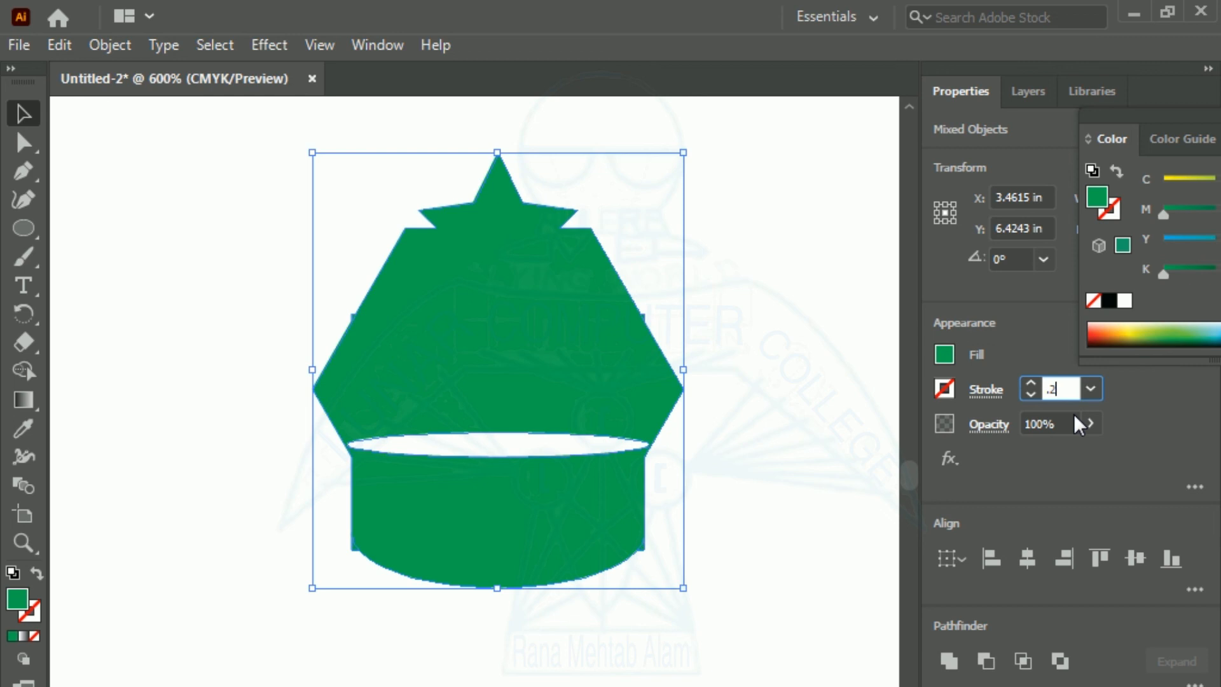
key("Return")
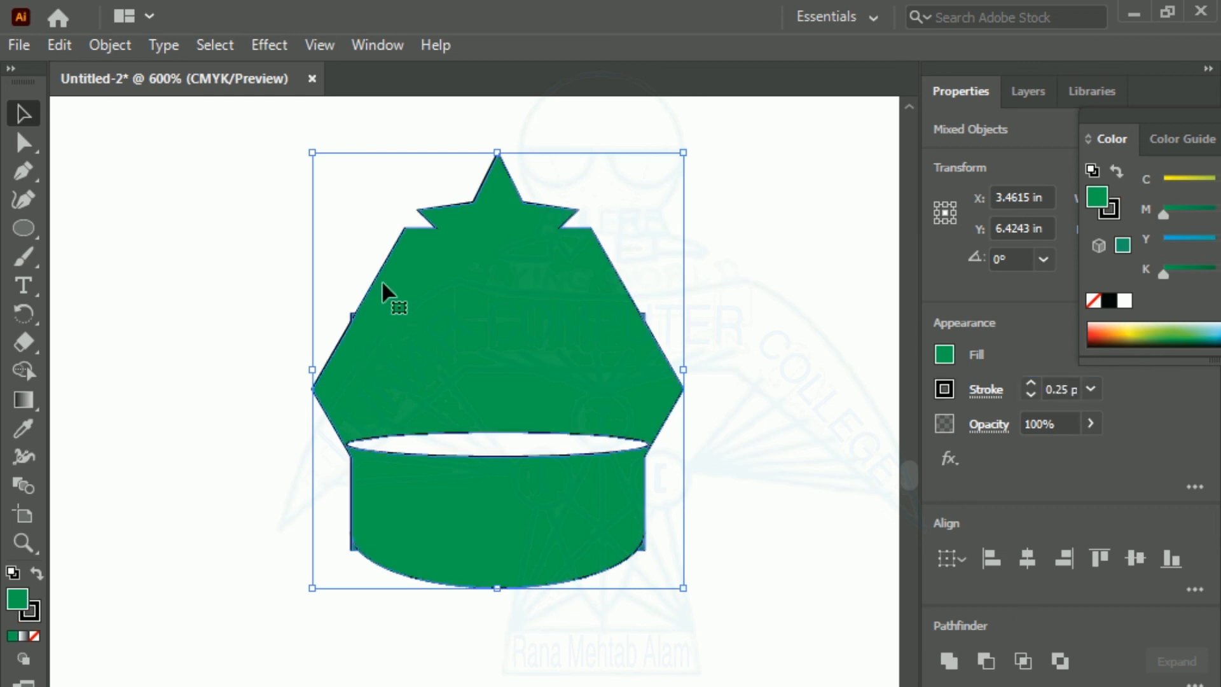
Set the artwork's stroke colour to CMYK Magenta and deselect it.
left_click(944, 390)
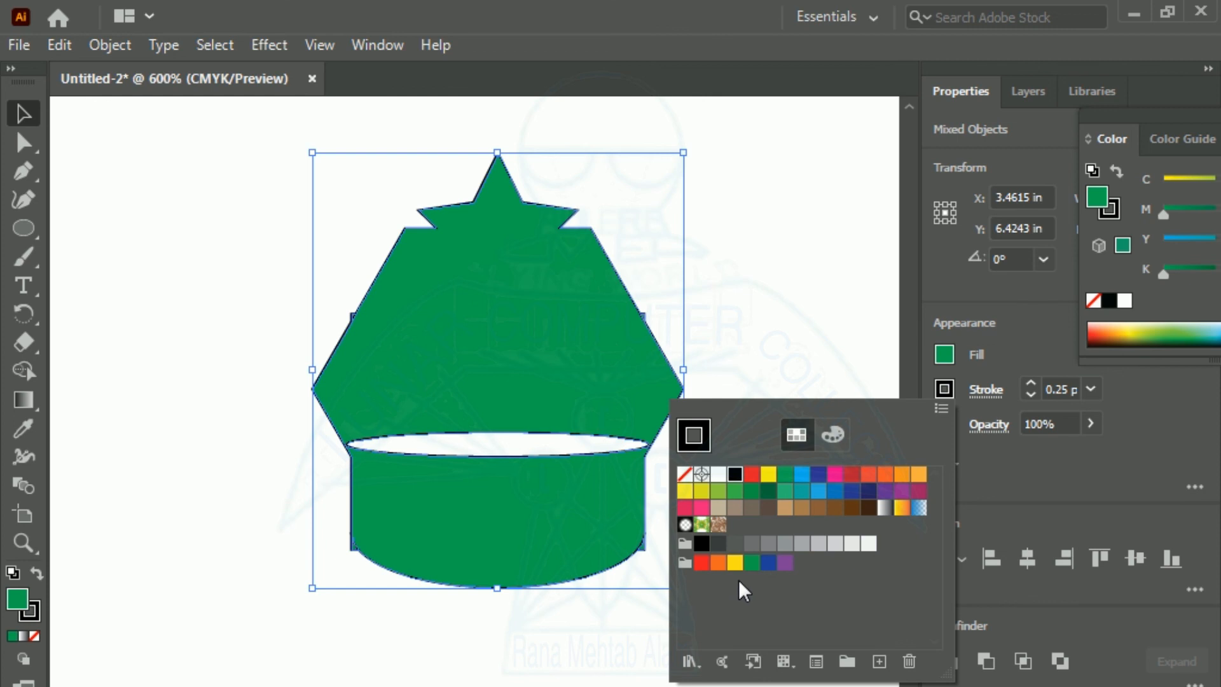
left_click(834, 476)
double_click(834, 476)
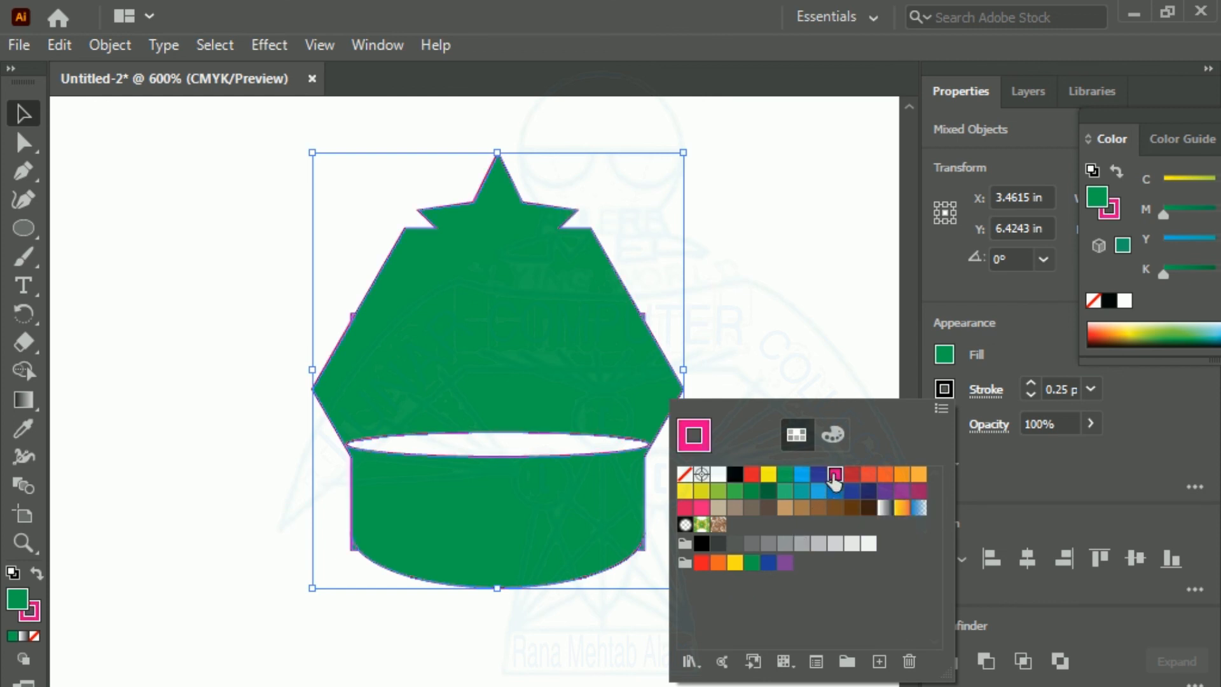
left_click(589, 622)
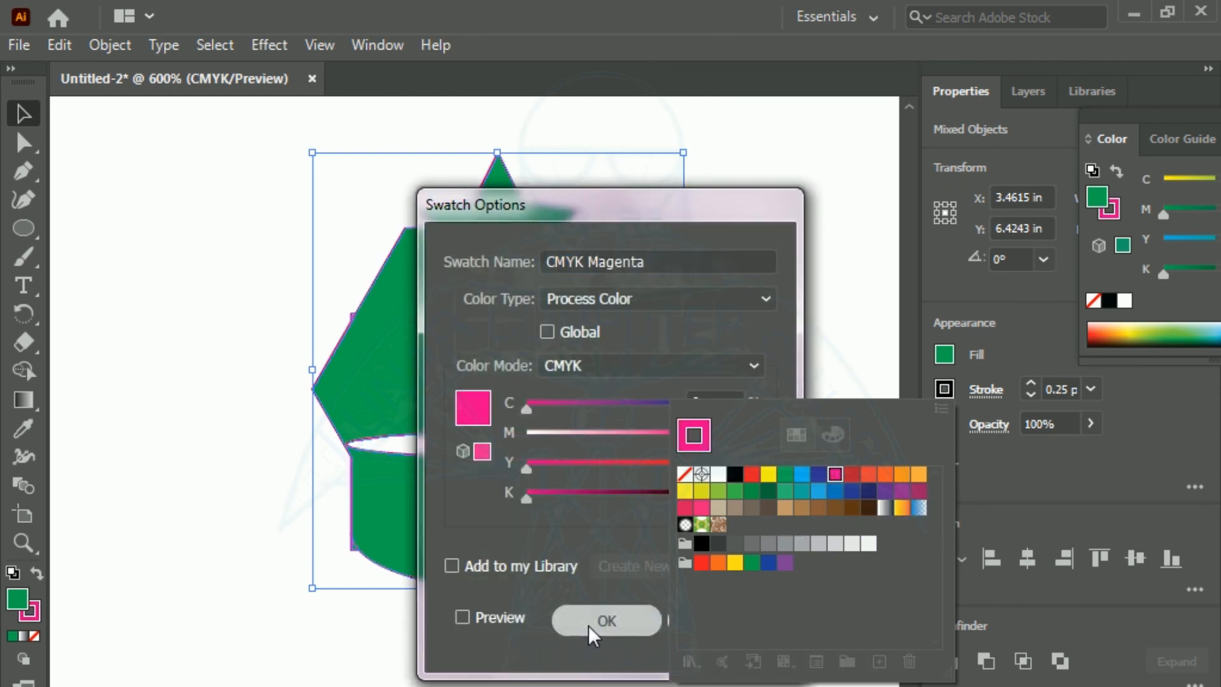
key("Escape")
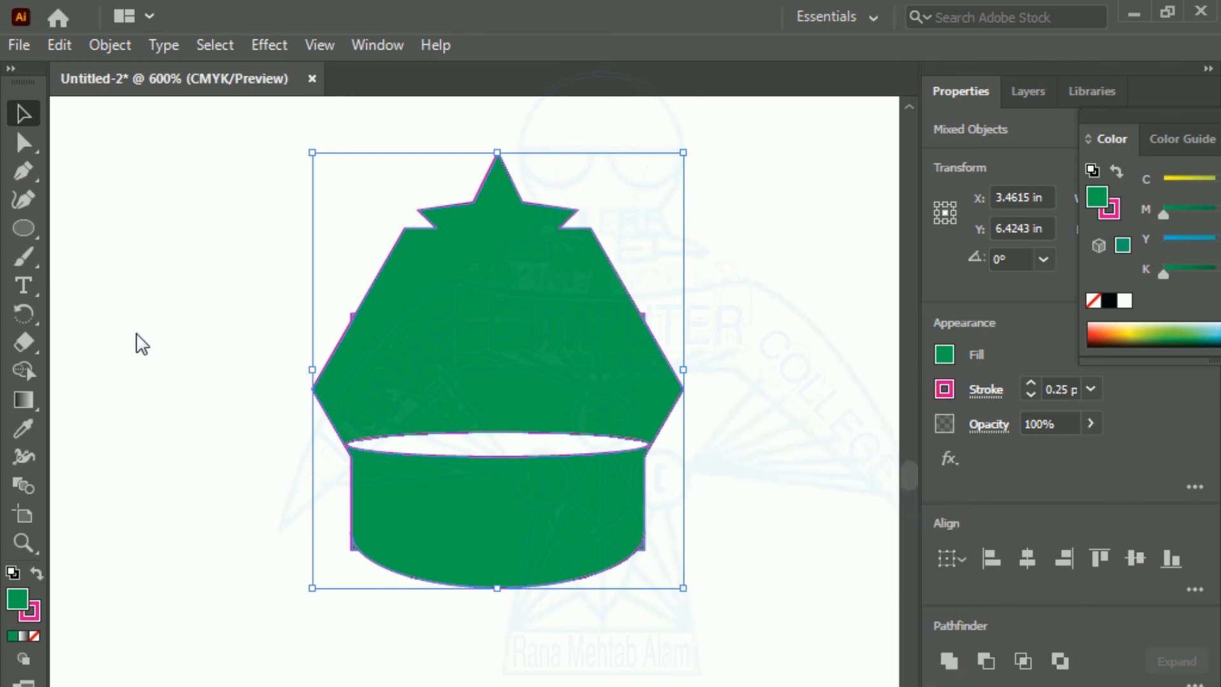
left_click(96, 205)
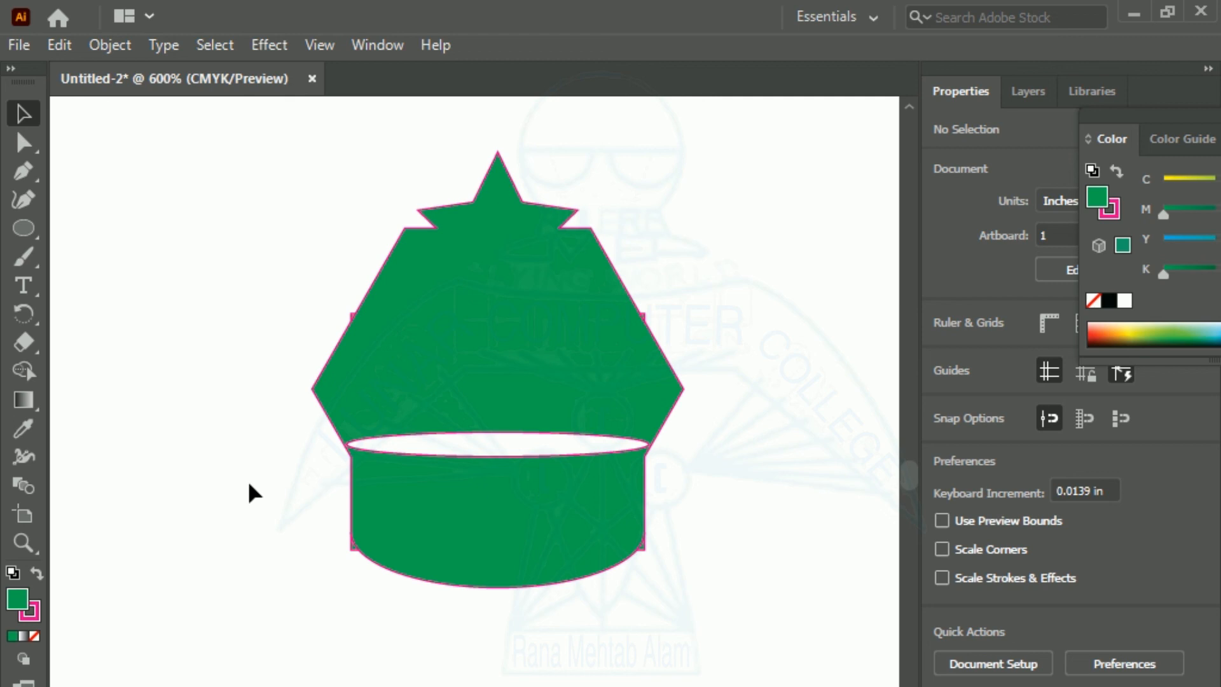